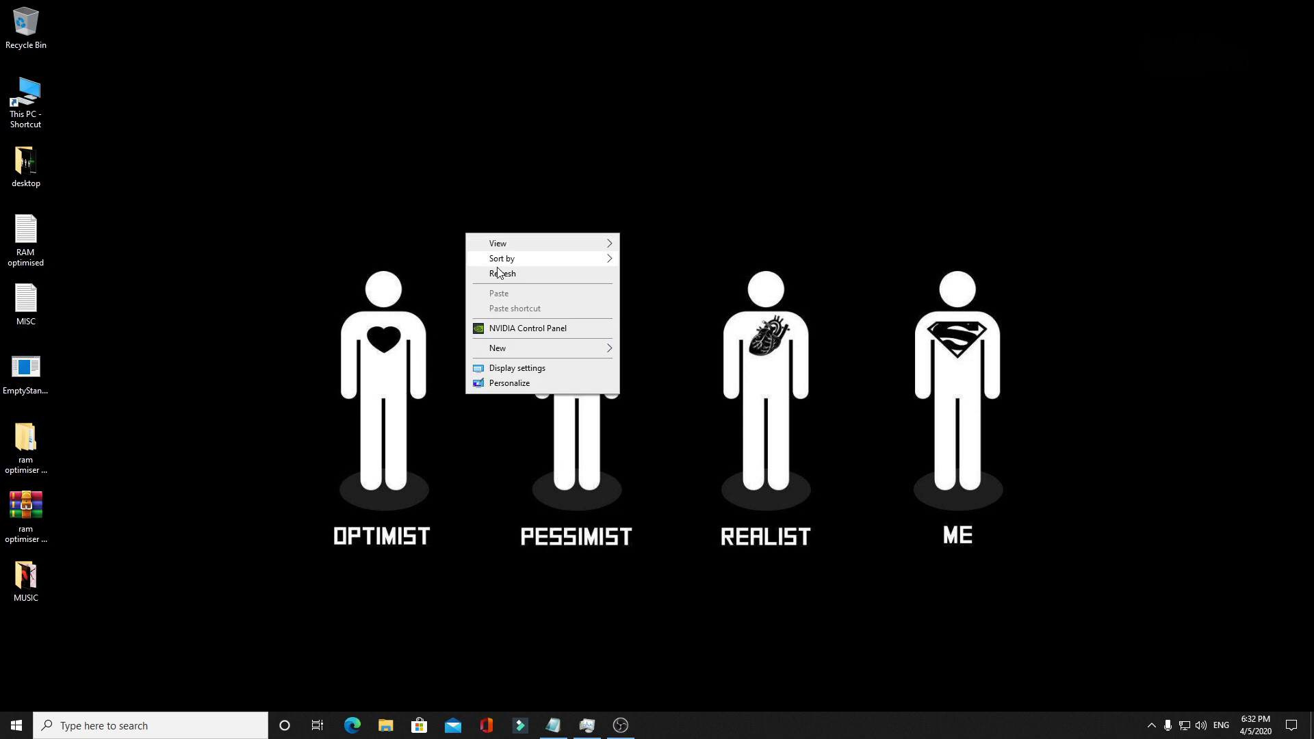
- Open Control Panel's Hardware and Sound > Power Options from search to use High performance
{"action": "left_click", "coordinate": [480, 269]}
{"action": "left_click", "coordinate": [142, 722]}
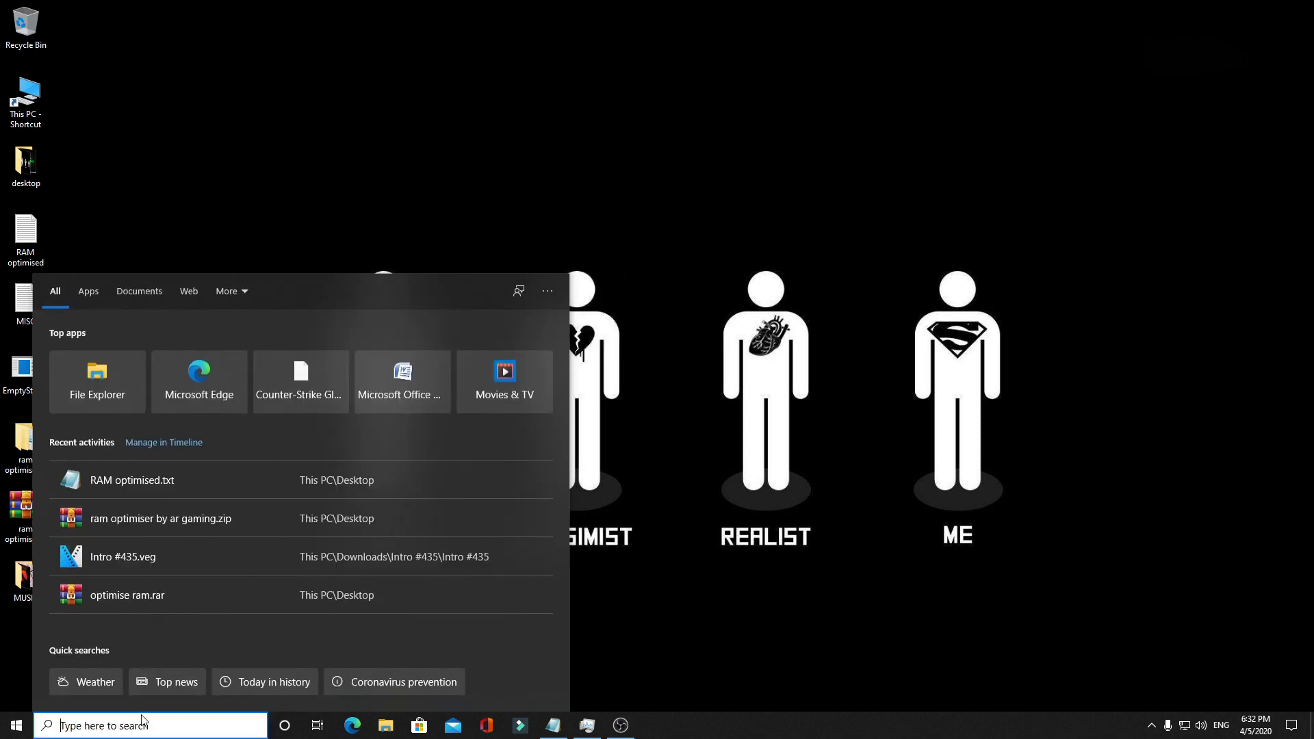
{"action": "type", "text": "control"}
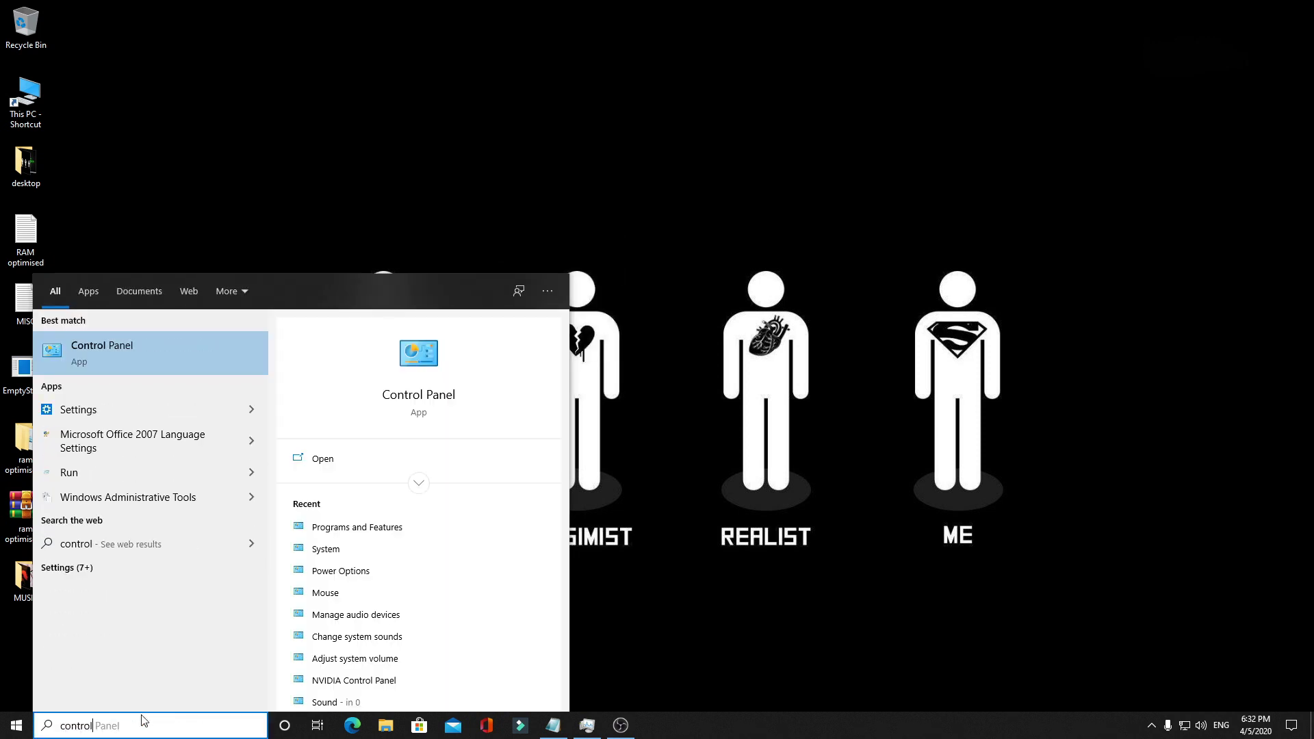
{"action": "left_click", "coordinate": [168, 347]}
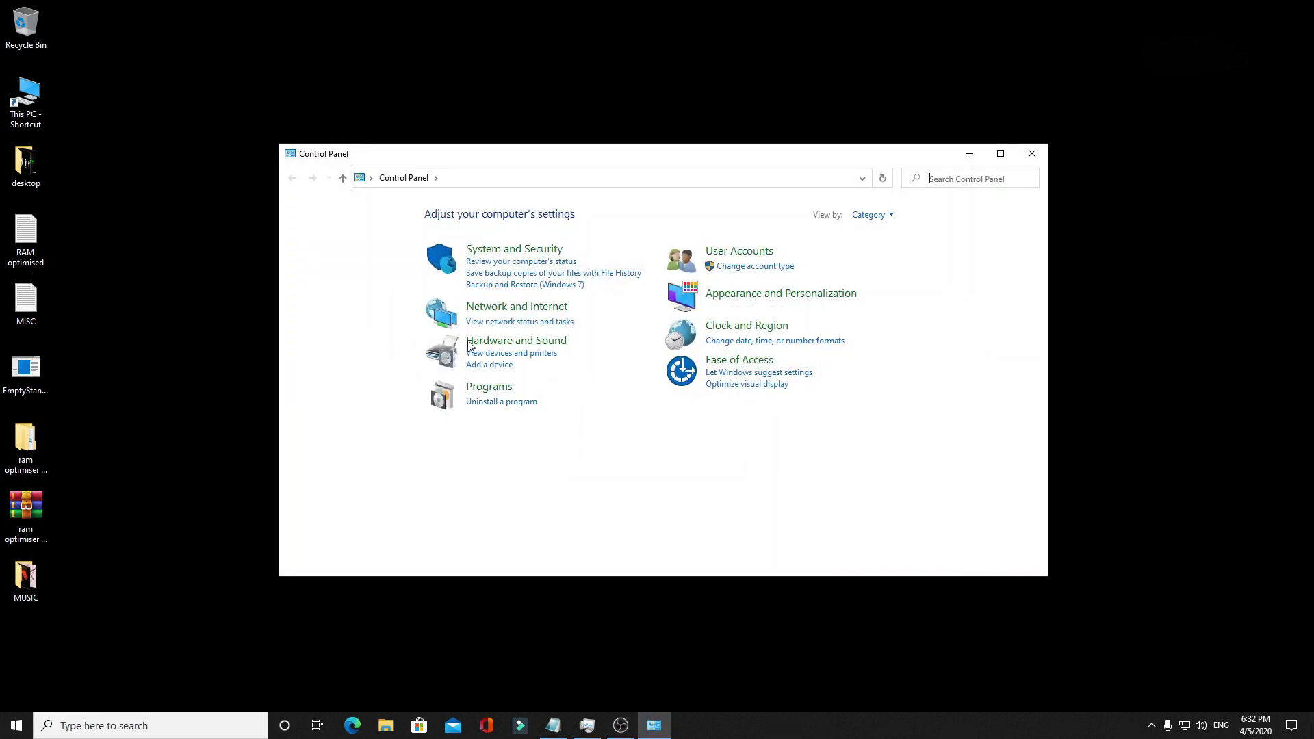
{"action": "left_click", "coordinate": [527, 343]}
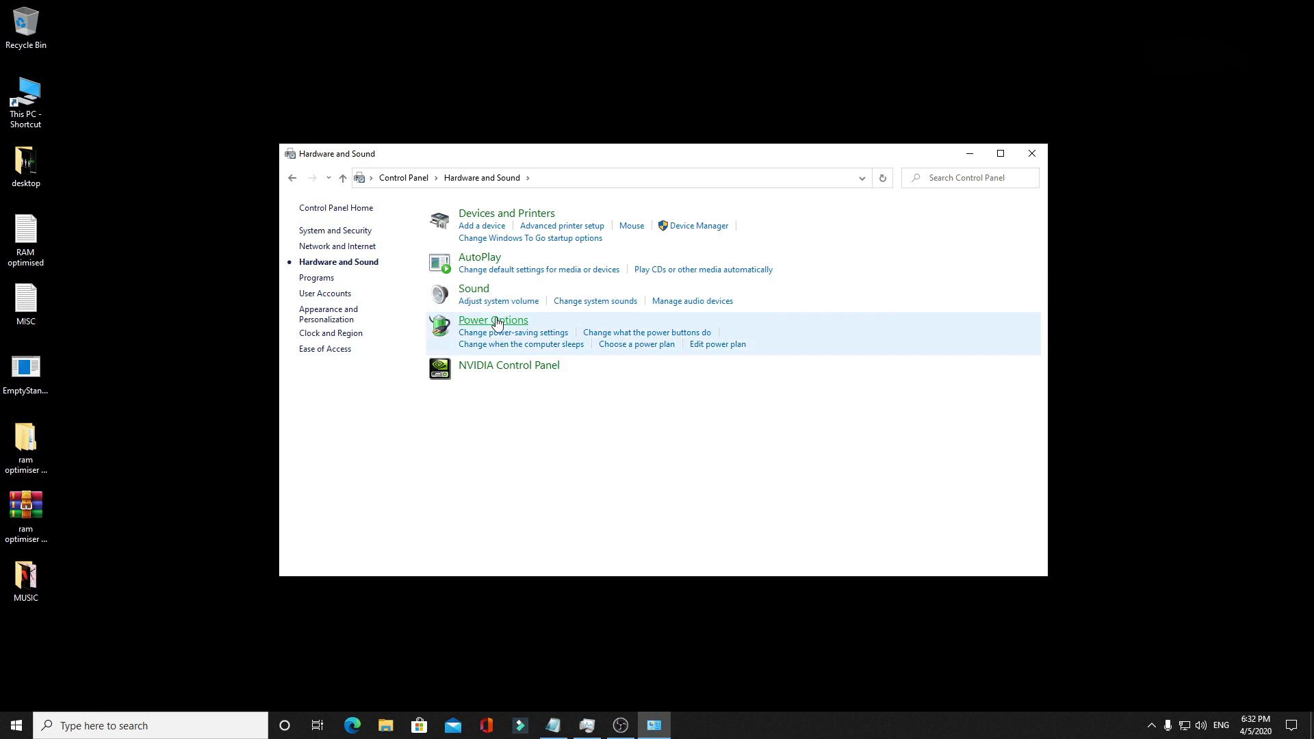
{"action": "left_click", "coordinate": [496, 327]}
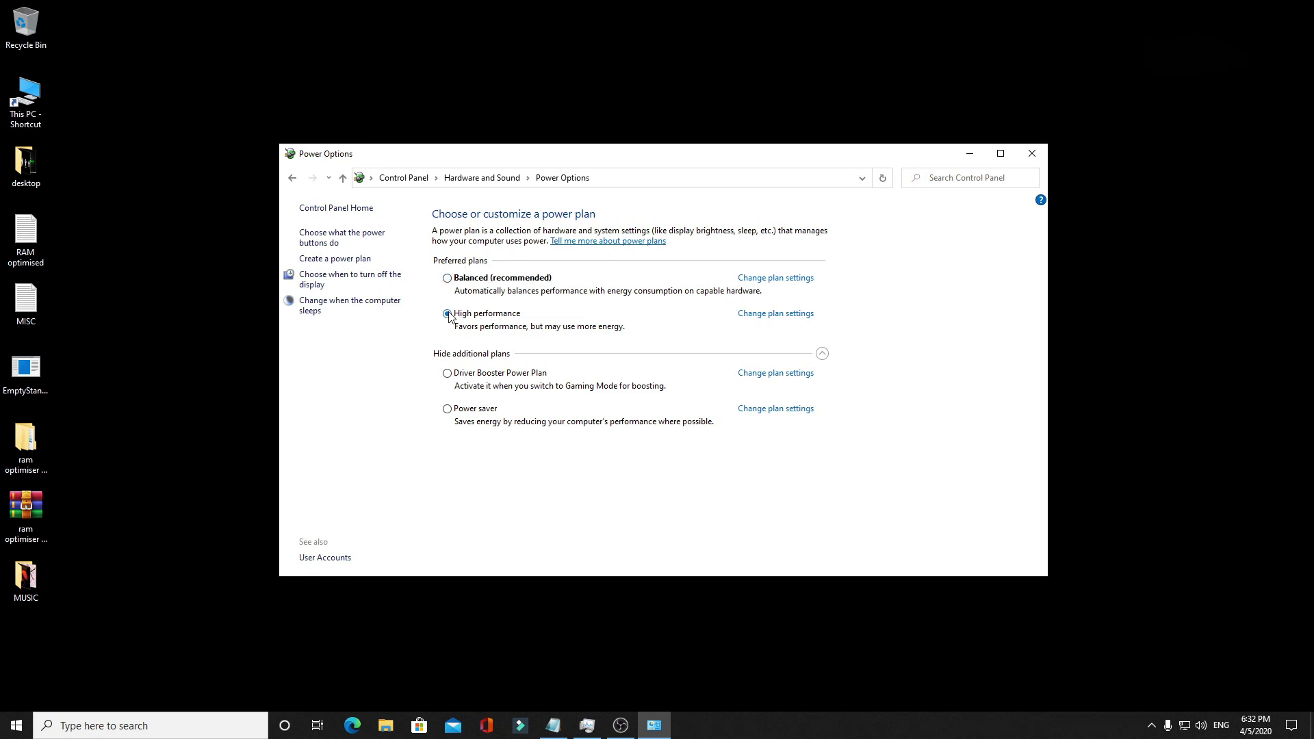
- Close Power Options and refresh the desktop twice
{"action": "left_click", "coordinate": [1031, 153]}
{"action": "right_click", "coordinate": [811, 169]}
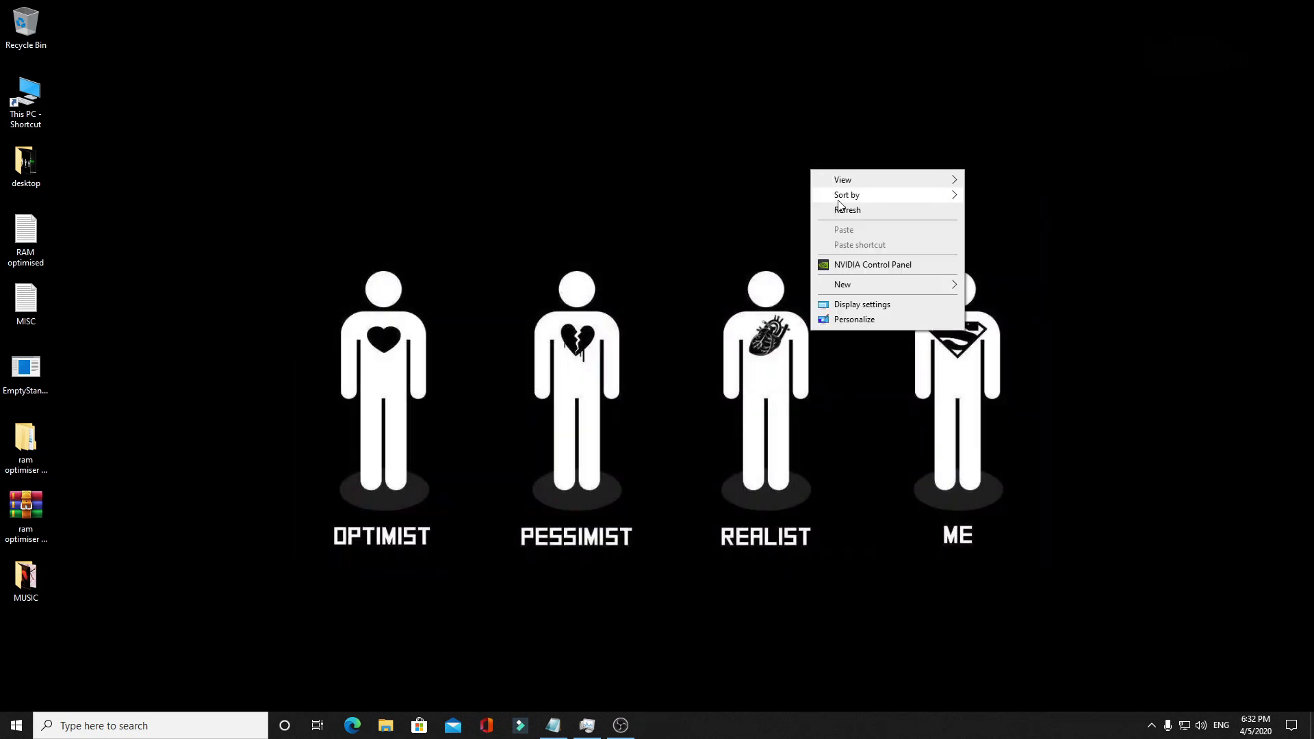
{"action": "left_click", "coordinate": [843, 212]}
{"action": "right_click", "coordinate": [566, 299]}
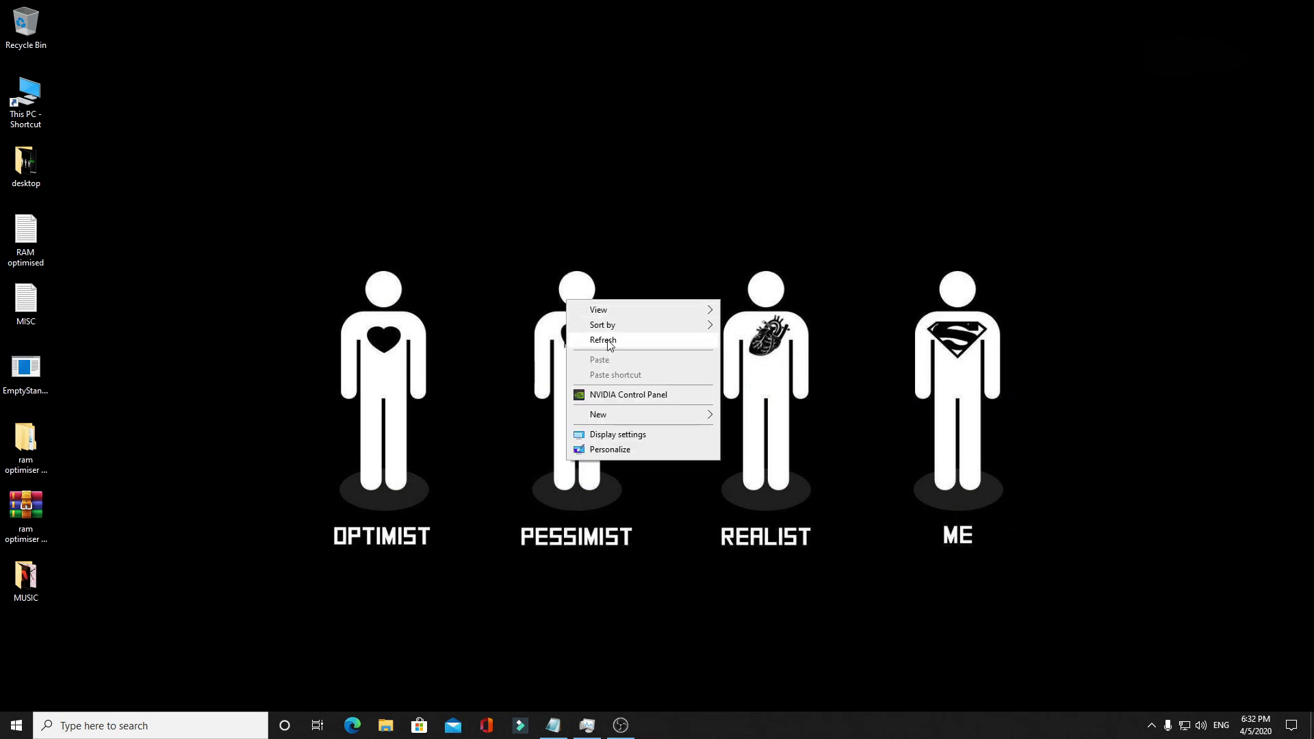
{"action": "left_click", "coordinate": [608, 347]}
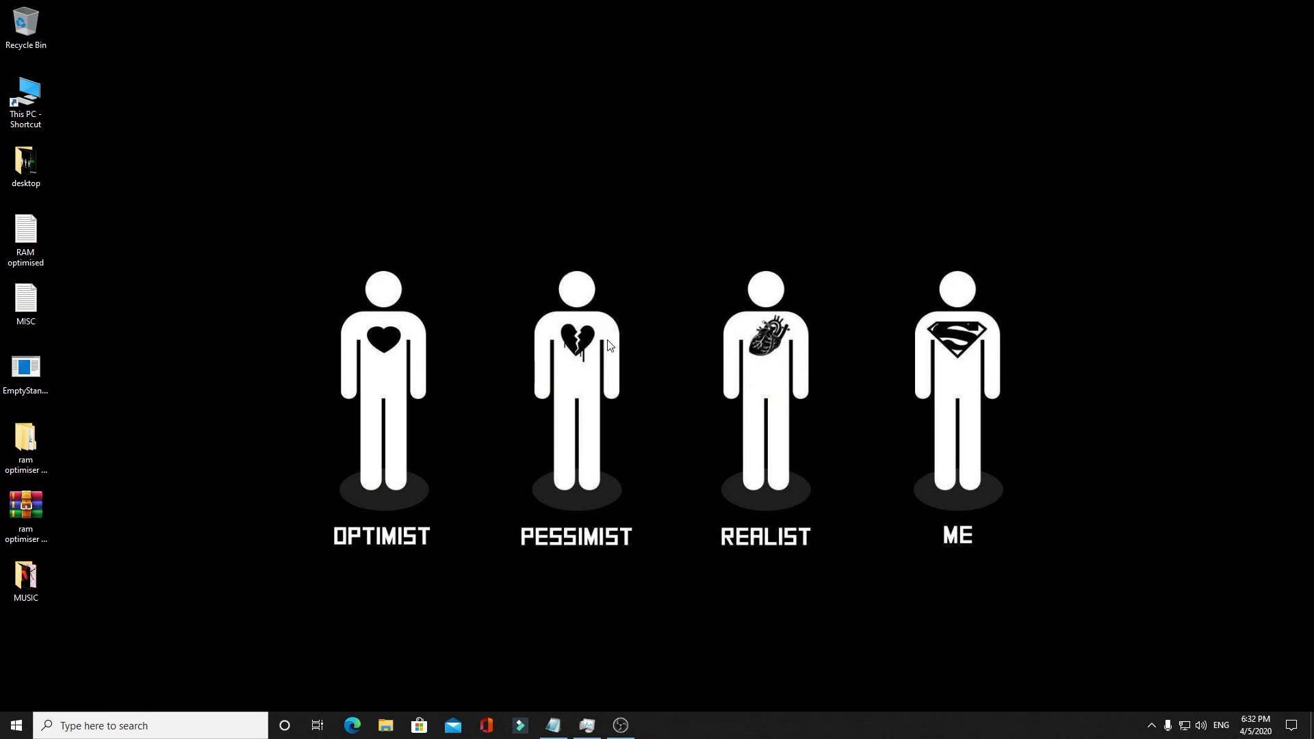
- Open This PC's advanced system settings and reach the Advanced tab of Performance Options
{"action": "double_click", "coordinate": [37, 108]}
{"action": "right_click", "coordinate": [499, 485]}
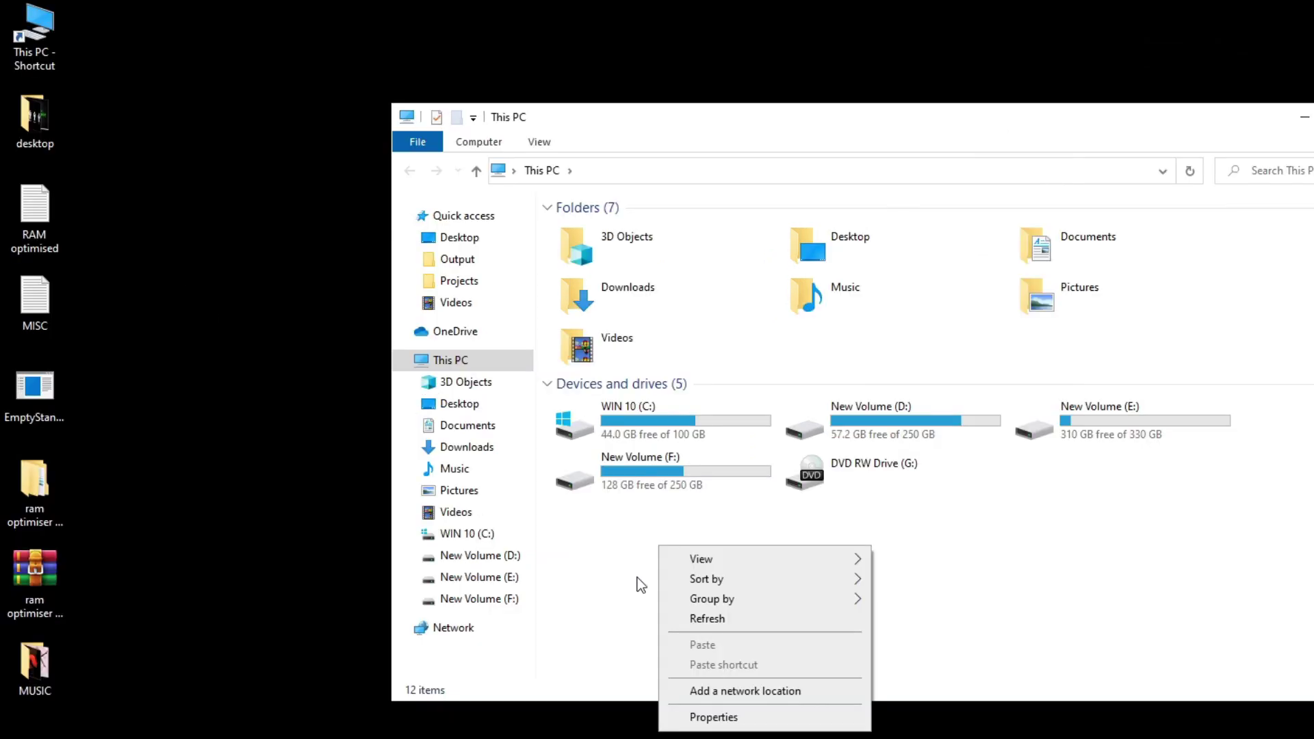
{"action": "right_click", "coordinate": [484, 515]}
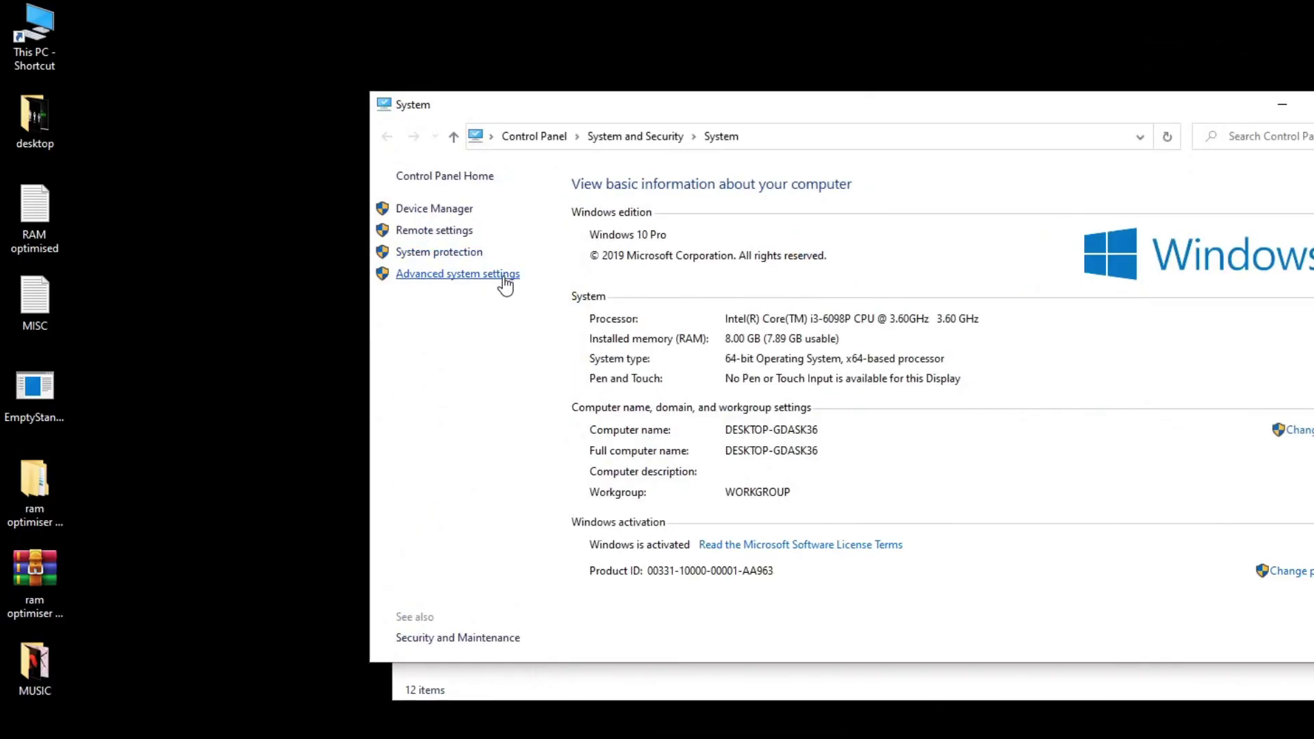
{"action": "left_click", "coordinate": [463, 275]}
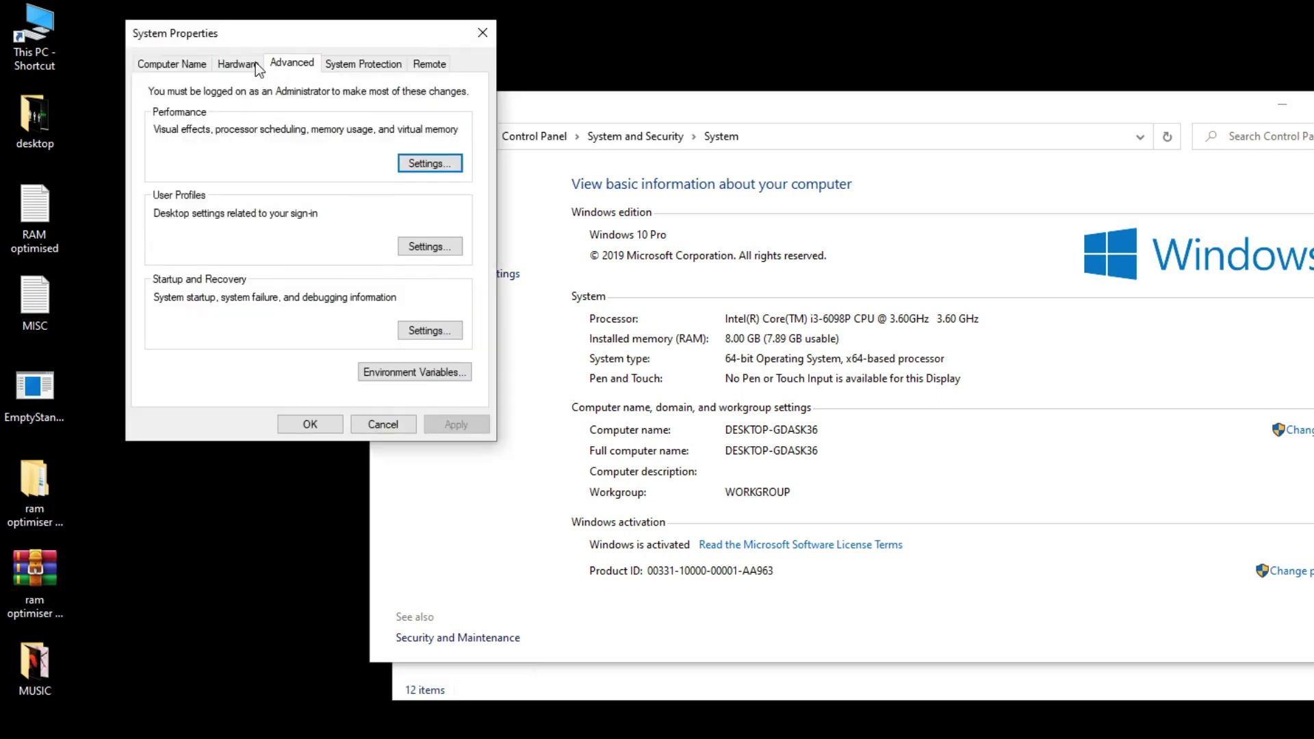
{"action": "left_click", "coordinate": [256, 62]}
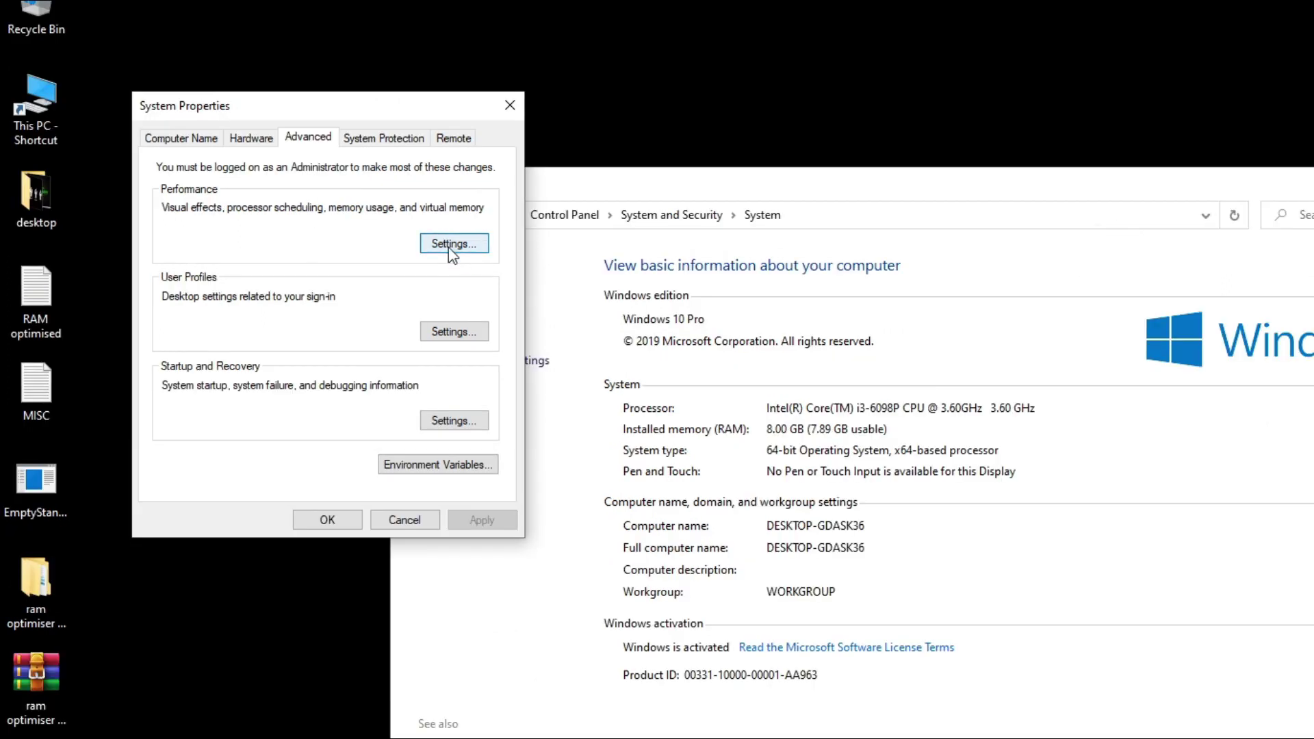
{"action": "left_click", "coordinate": [449, 247]}
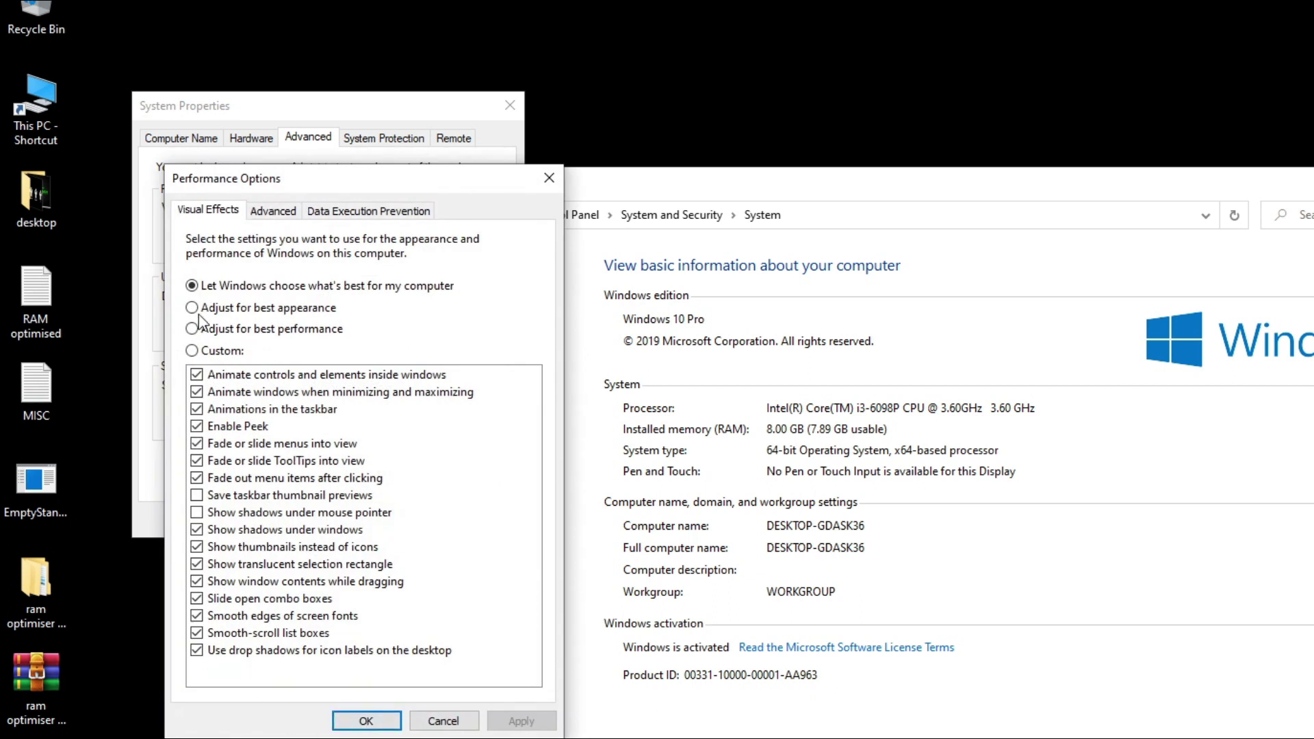
{"action": "left_click", "coordinate": [273, 214]}
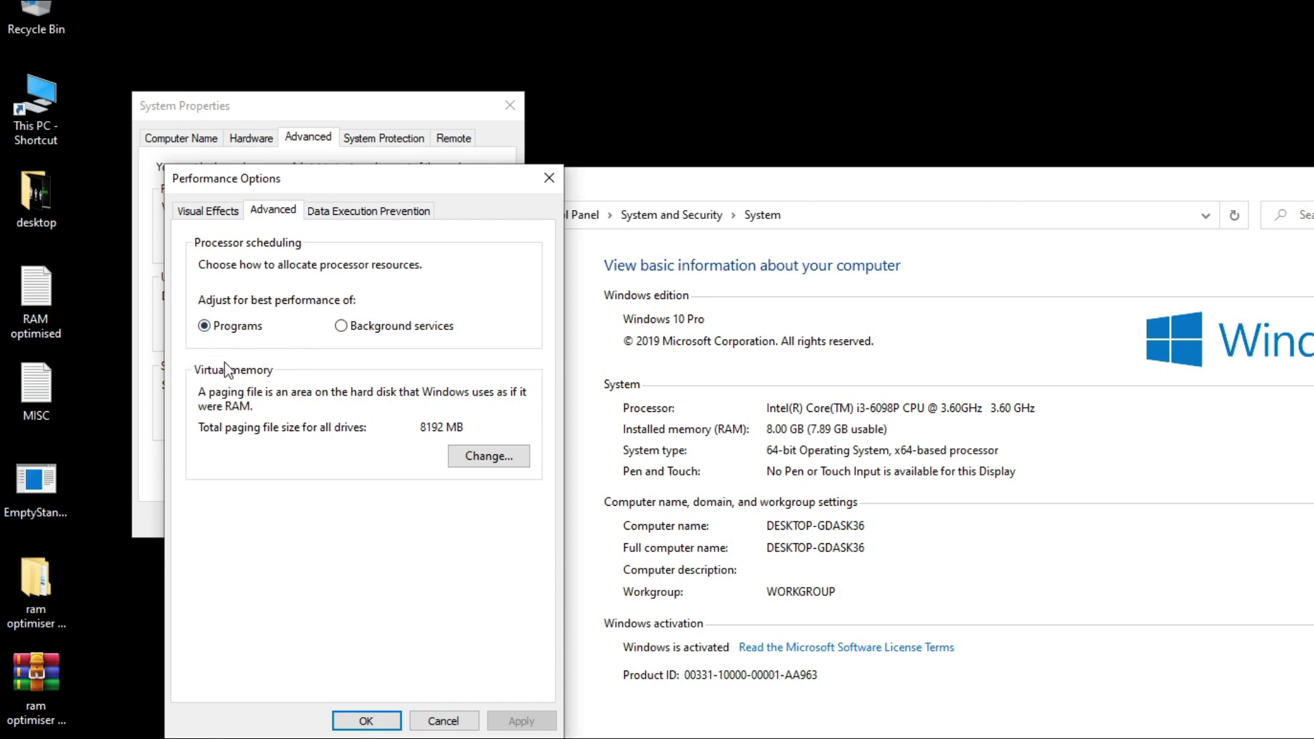
- Keep a custom 8192 MB paging file on C: in Virtual Memory, not system-managed
{"action": "left_click", "coordinate": [485, 458]}
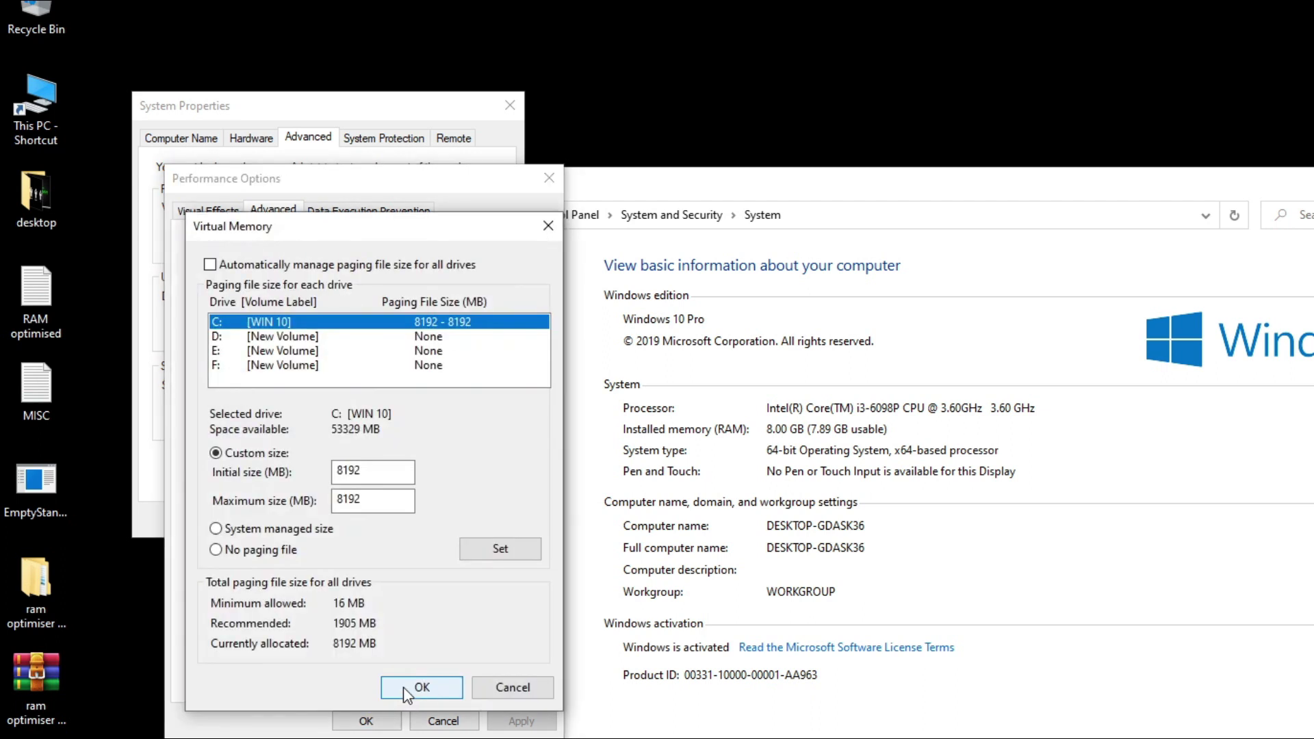
{"action": "left_click", "coordinate": [210, 264]}
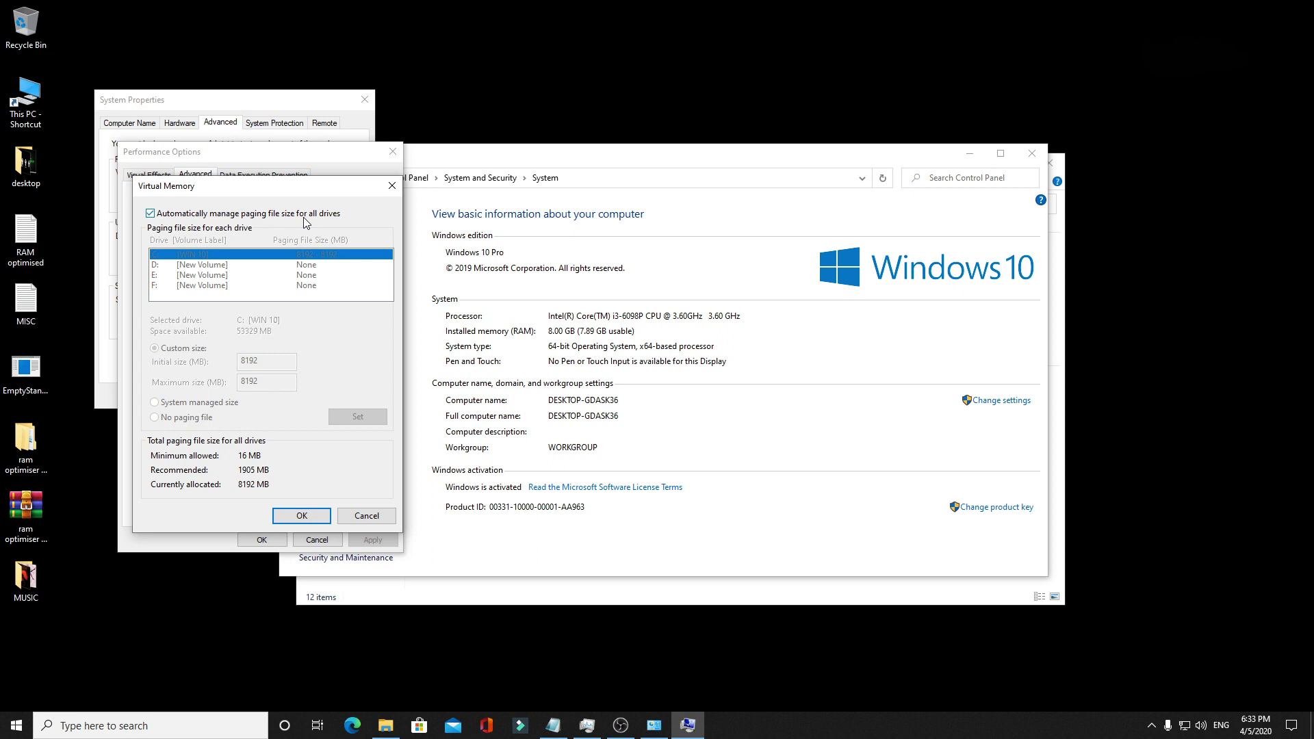
{"action": "left_click", "coordinate": [151, 214]}
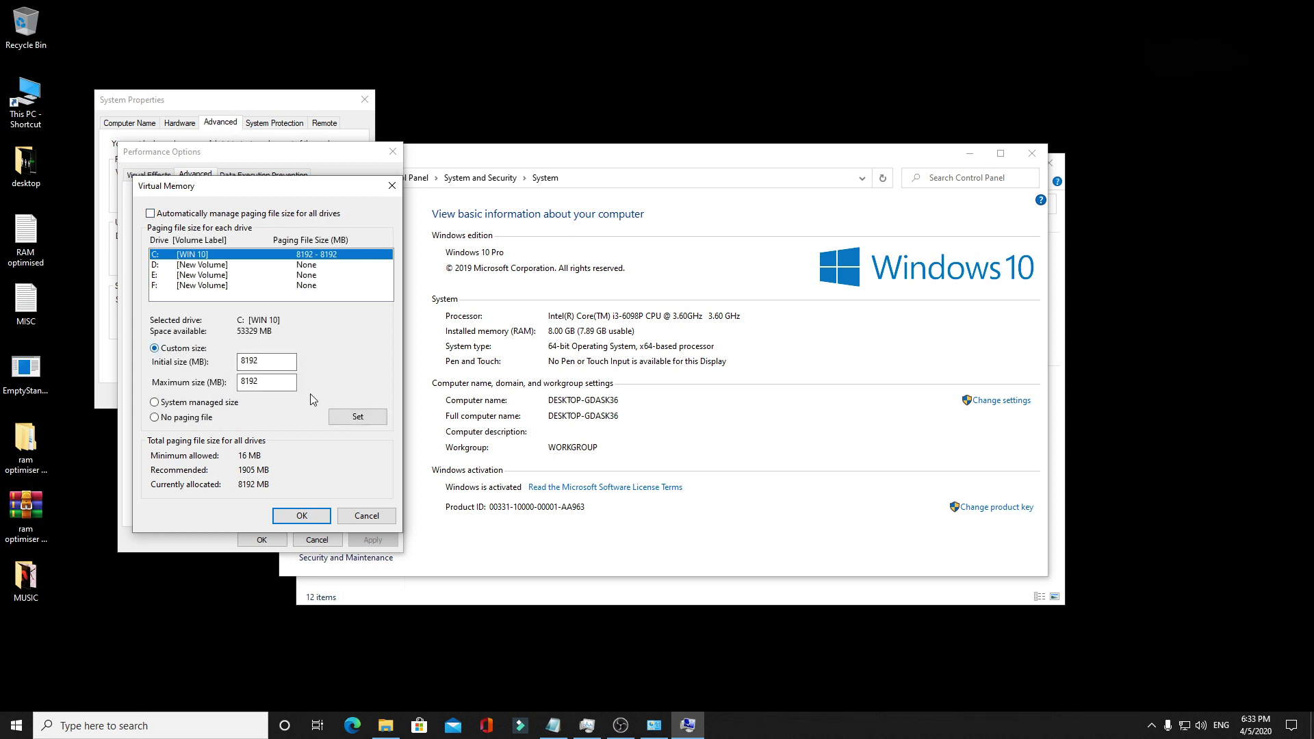
{"action": "left_click_drag", "start_coordinate": [278, 358], "coordinate": [234, 362]}
{"action": "left_click", "coordinate": [552, 340]}
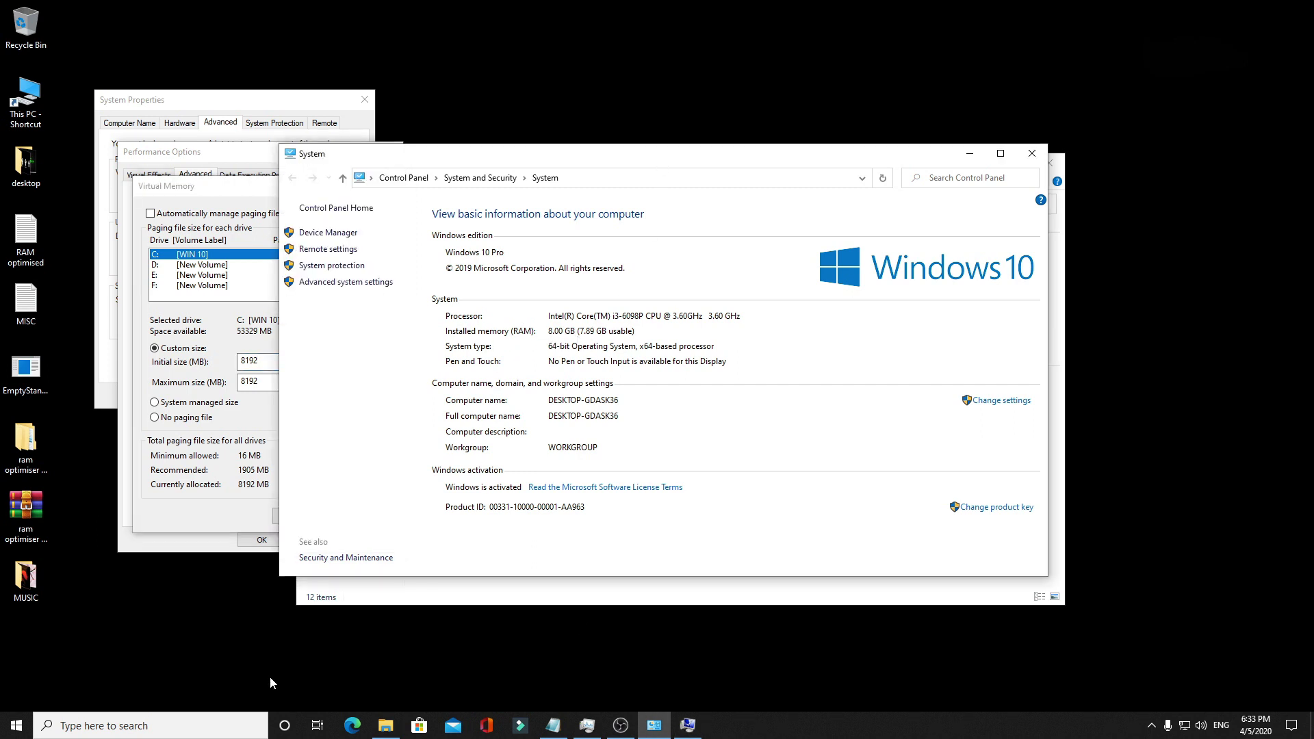
{"action": "left_click", "coordinate": [130, 429]}
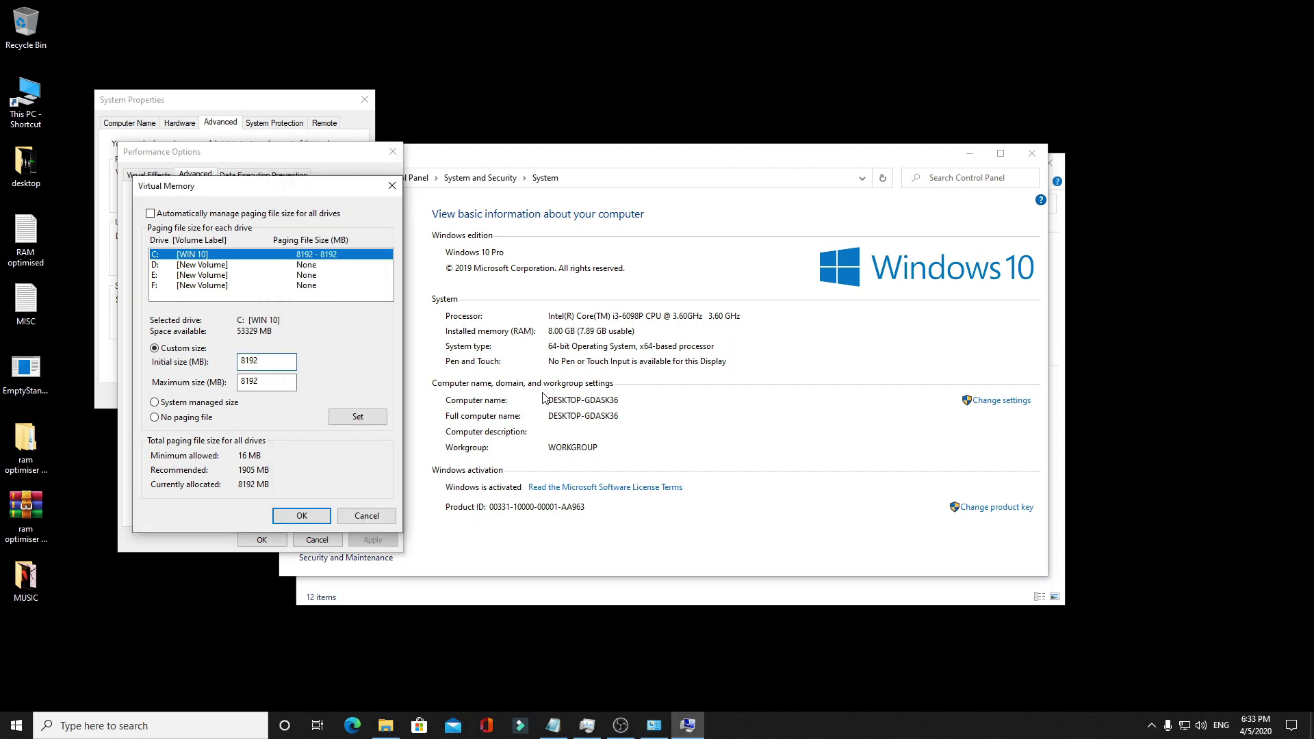
- Launch Calculator from search and enter 1024
{"action": "left_click", "coordinate": [214, 725]}
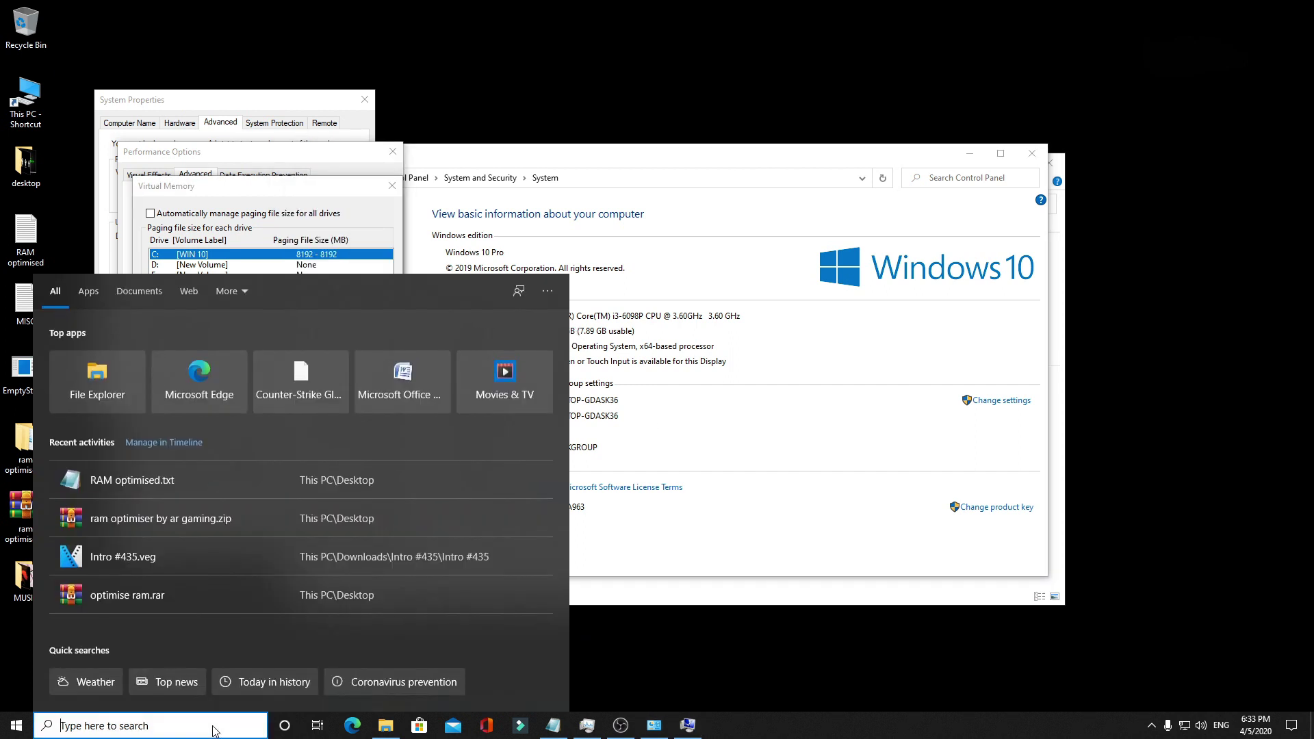
{"action": "type", "text": "calc"}
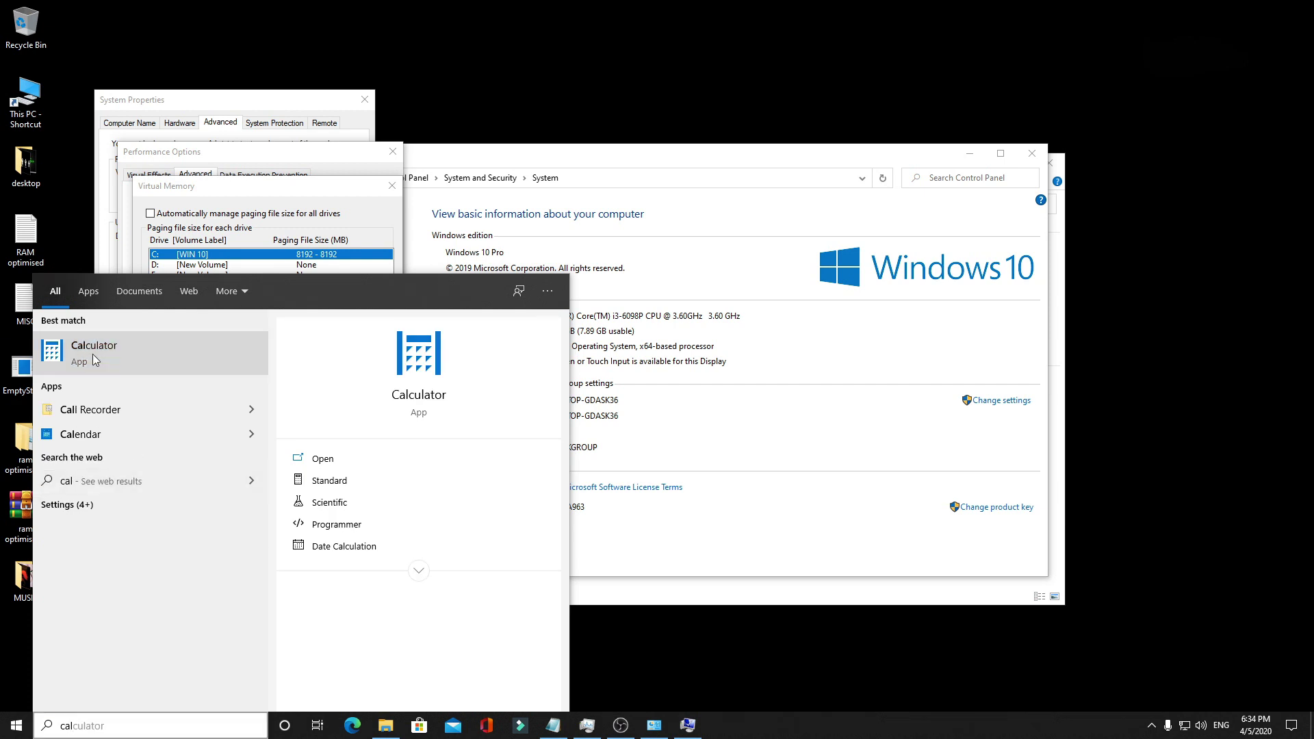
{"action": "left_click", "coordinate": [98, 353]}
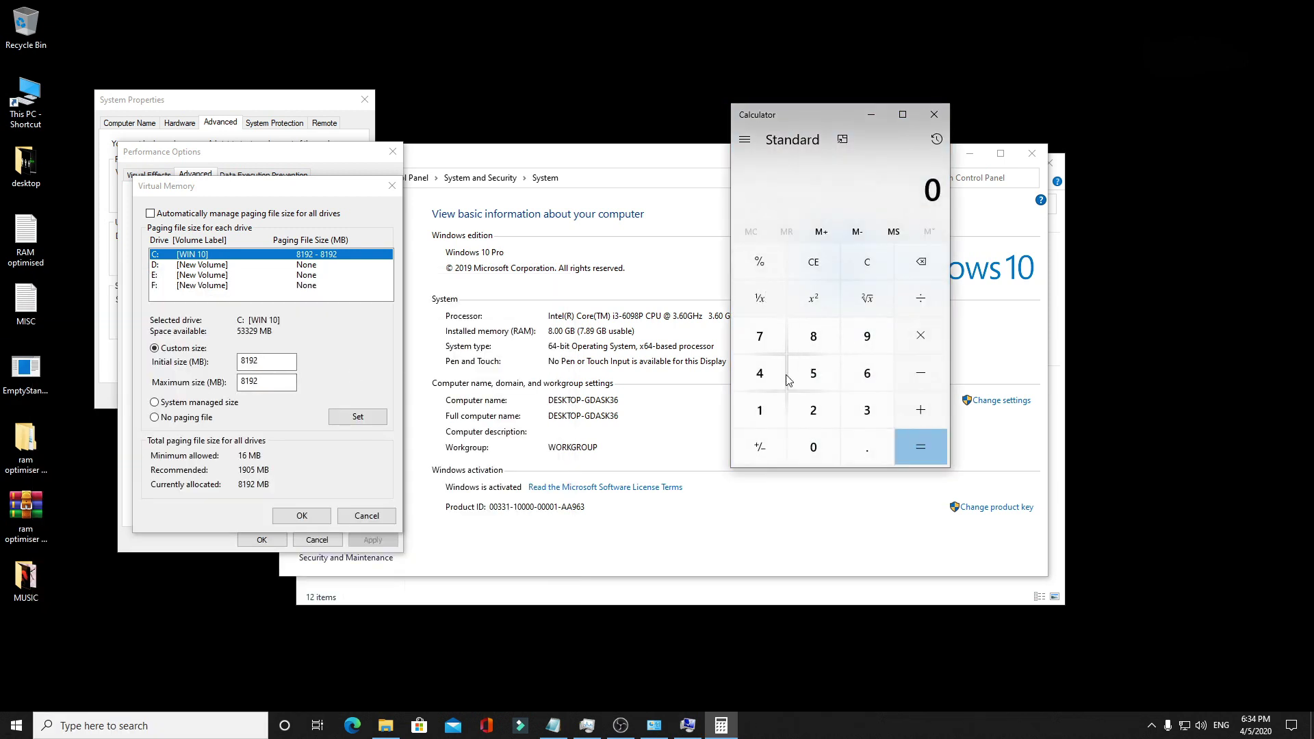
{"action": "left_click", "coordinate": [769, 408]}
{"action": "left_click", "coordinate": [813, 447]}
{"action": "left_click", "coordinate": [814, 410]}
{"action": "left_click", "coordinate": [760, 373]}
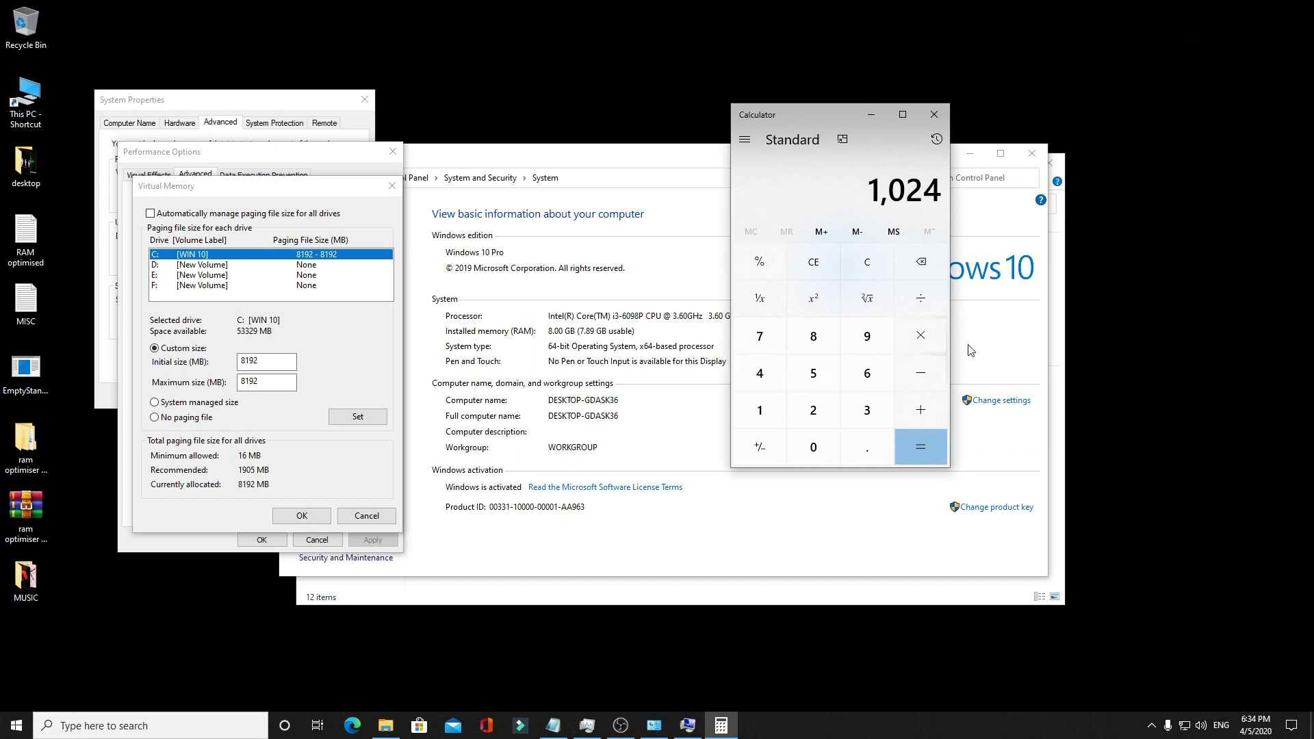
- Multiply 1024 by 8 to get 8,192, then close Calculator
{"action": "left_click", "coordinate": [937, 337]}
{"action": "left_click", "coordinate": [813, 336]}
{"action": "left_click", "coordinate": [918, 449]}
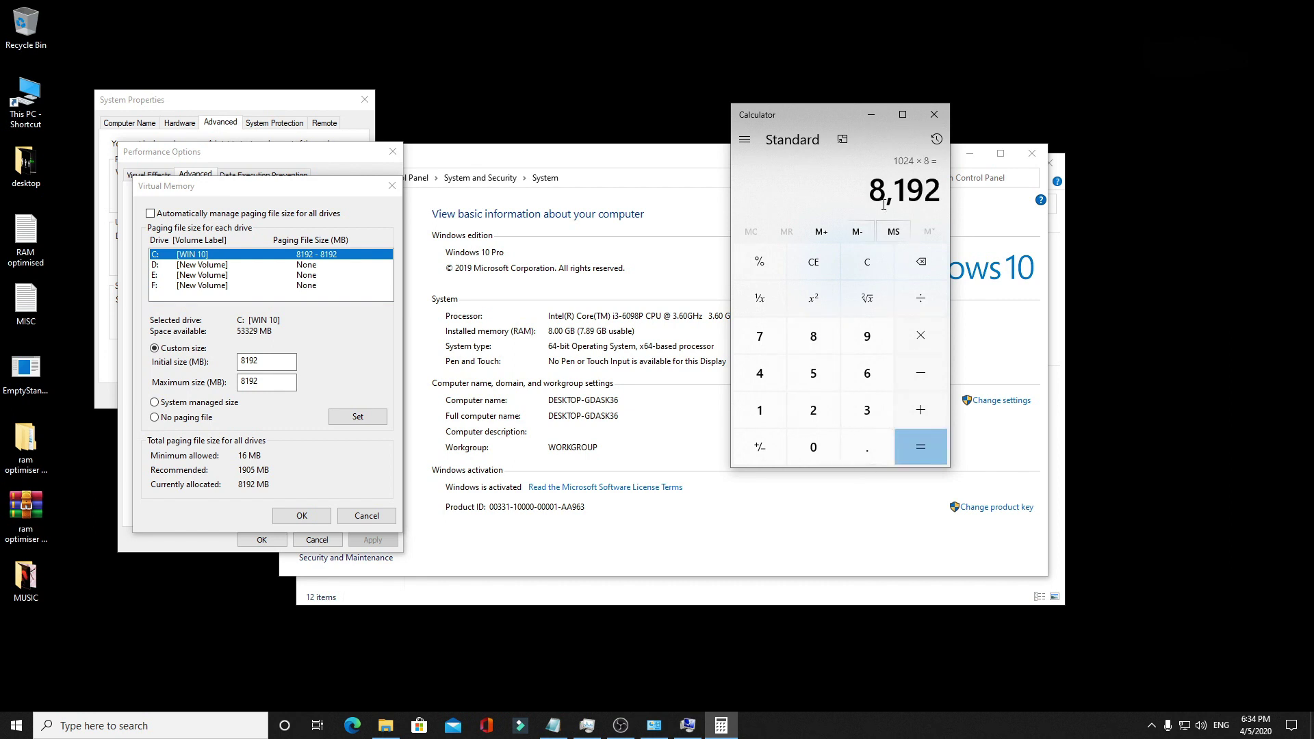
{"action": "left_click", "coordinate": [935, 114]}
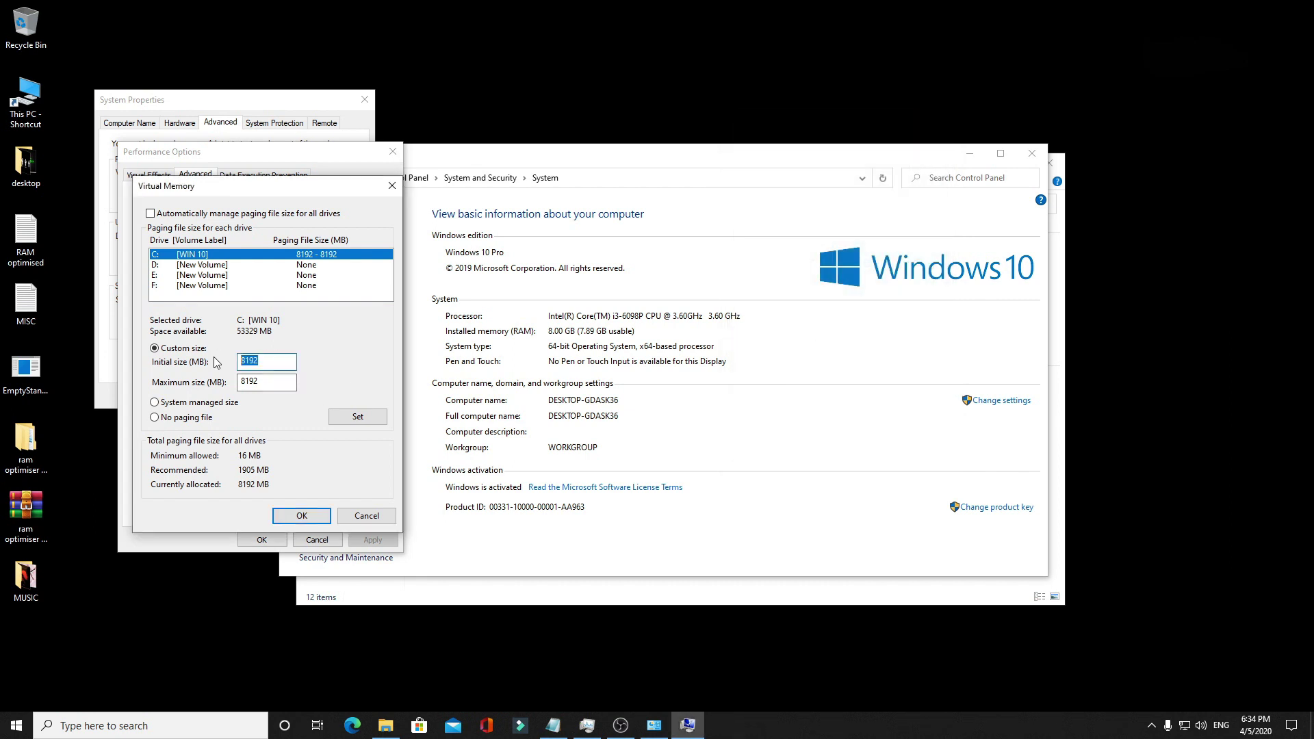
- Set C:'s initial and maximum paging size to 8192 MB and confirm all dialogs
{"action": "key", "text": "BackSpace"}
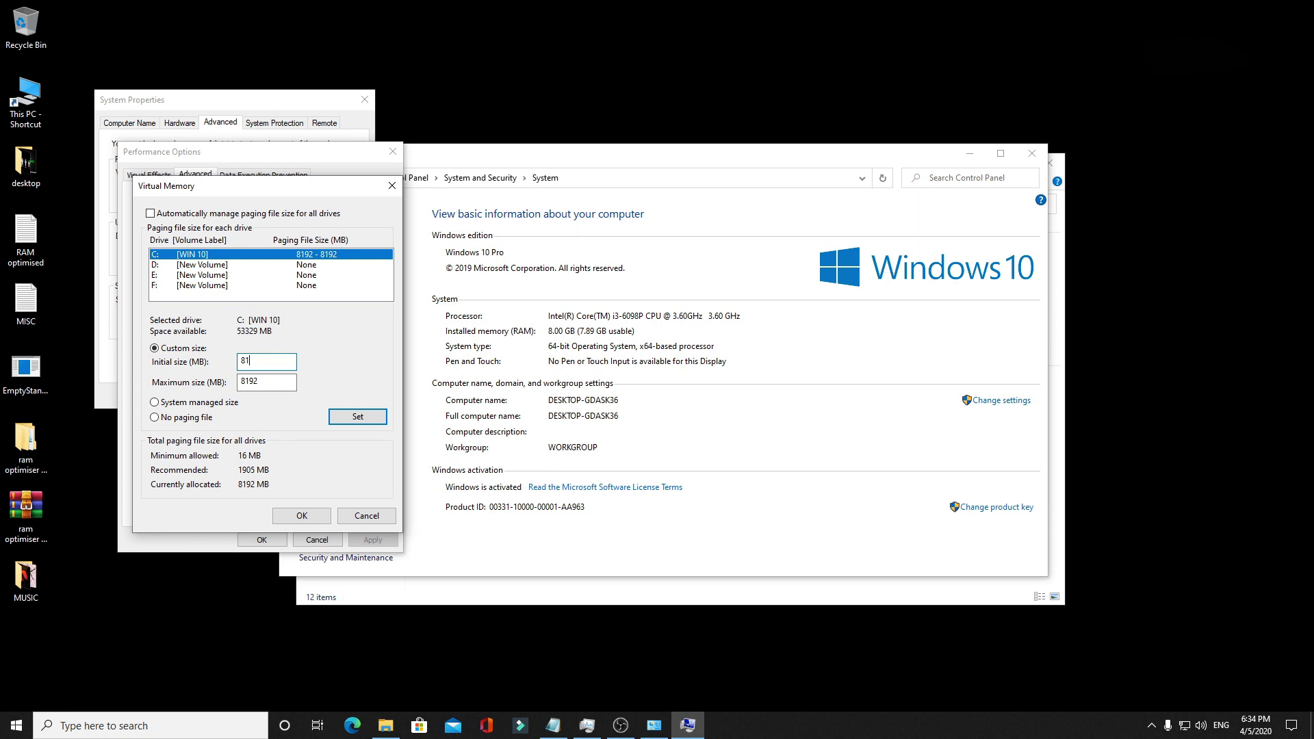
{"action": "type", "text": "9"}
{"action": "key", "text": "Tab"}
{"action": "left_click", "coordinate": [358, 416]}
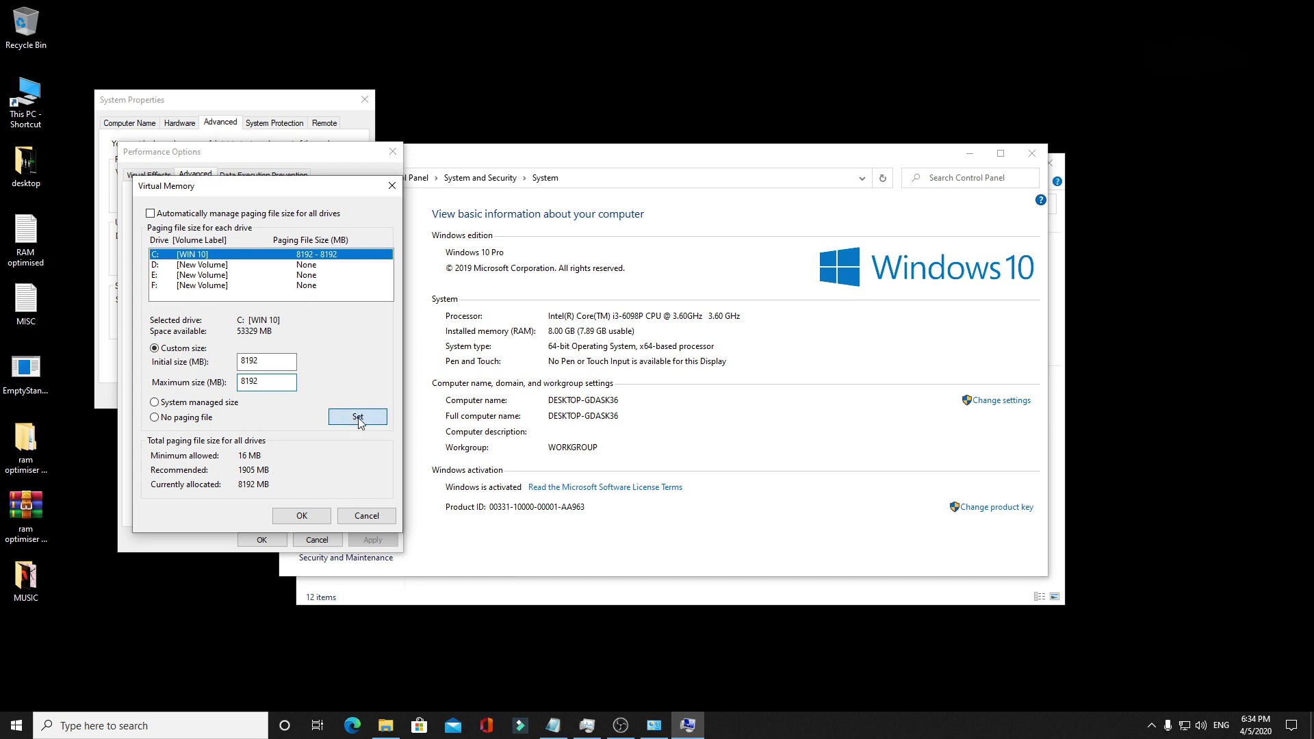
{"action": "left_click", "coordinate": [302, 516]}
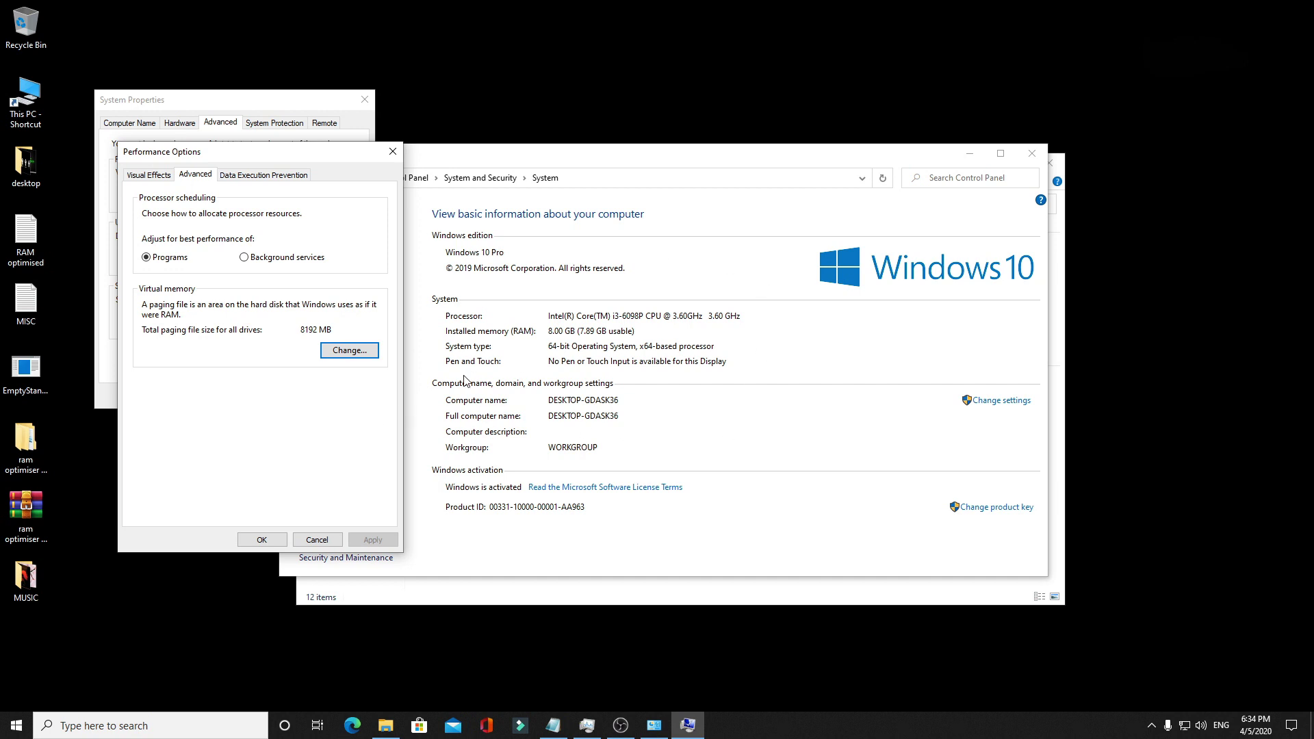
{"action": "left_click", "coordinate": [265, 538]}
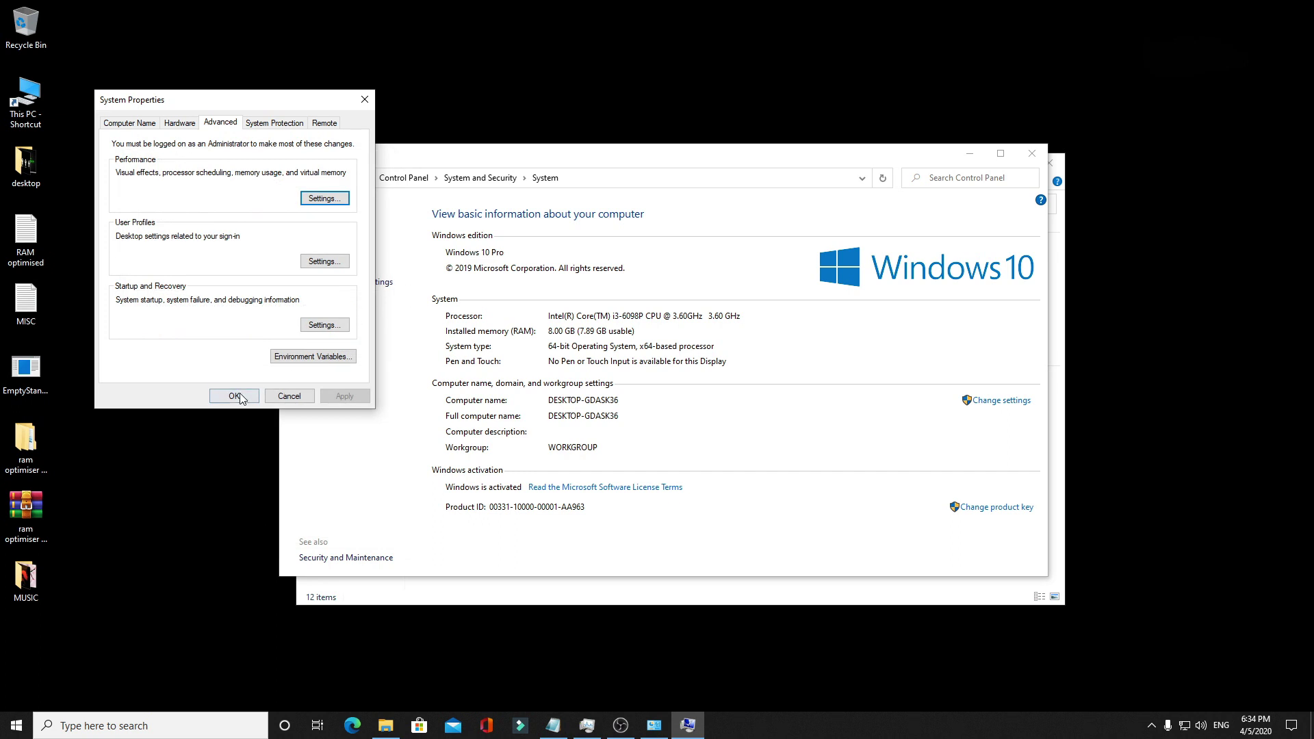
{"action": "left_click", "coordinate": [235, 396]}
- Close the System and This PC windows and refresh the desktop
{"action": "left_click", "coordinate": [1032, 153]}
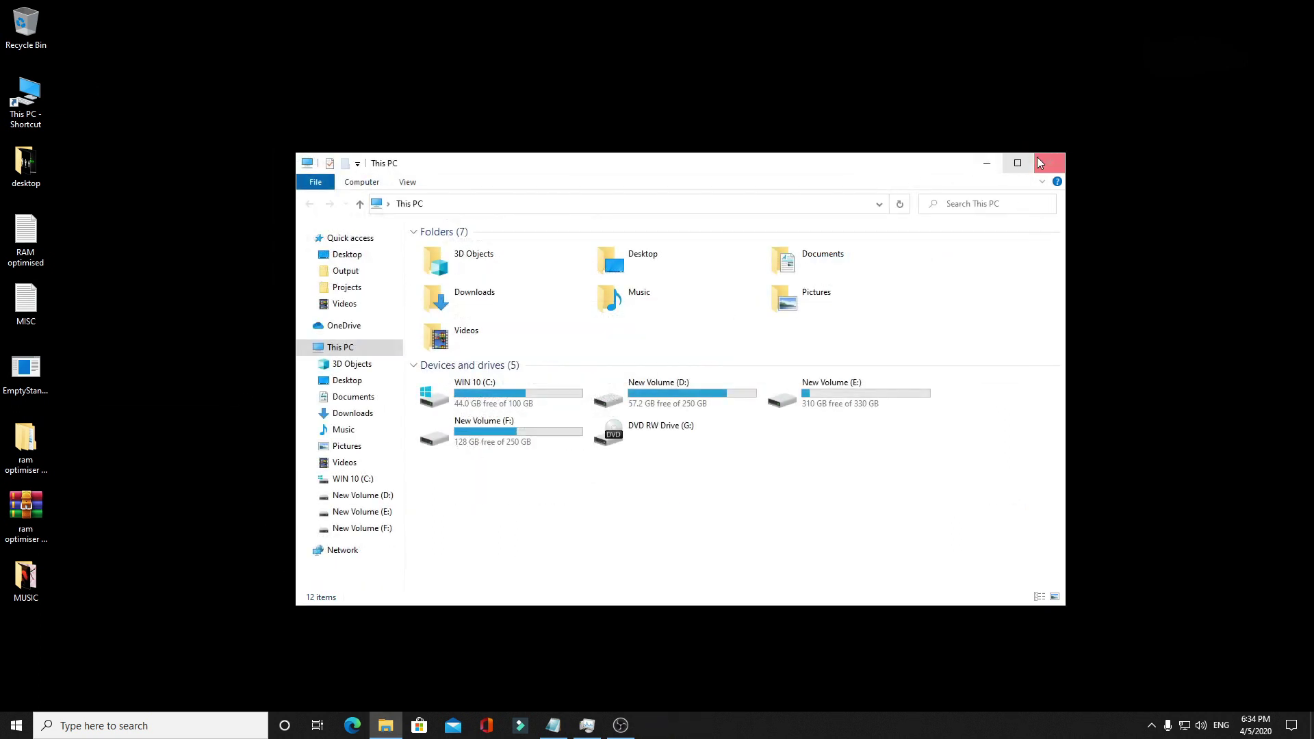
{"action": "left_click", "coordinate": [1039, 162]}
{"action": "right_click", "coordinate": [720, 167]}
{"action": "right_click", "coordinate": [680, 175]}
{"action": "left_click", "coordinate": [706, 213]}
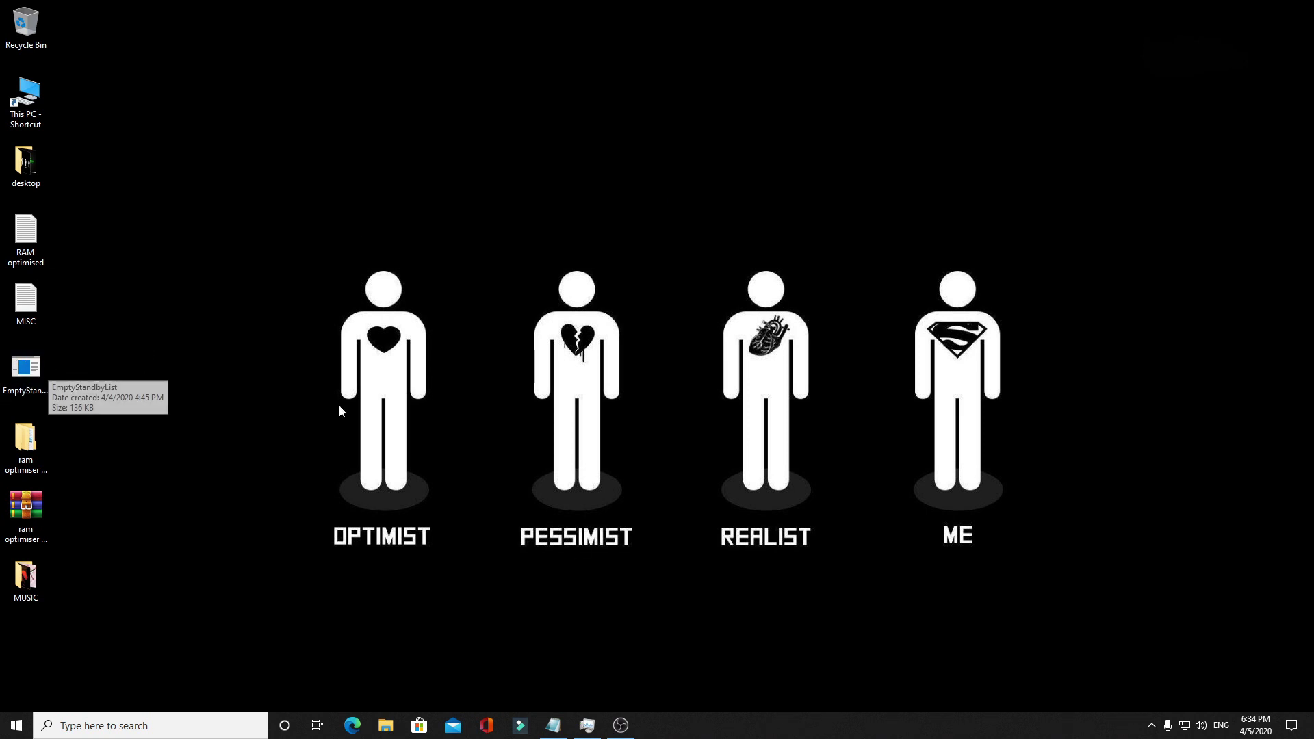
- Copy the step 3 download URL from the RAM optimised Notepad notes, then minimise Notepad
{"action": "left_click", "coordinate": [545, 726]}
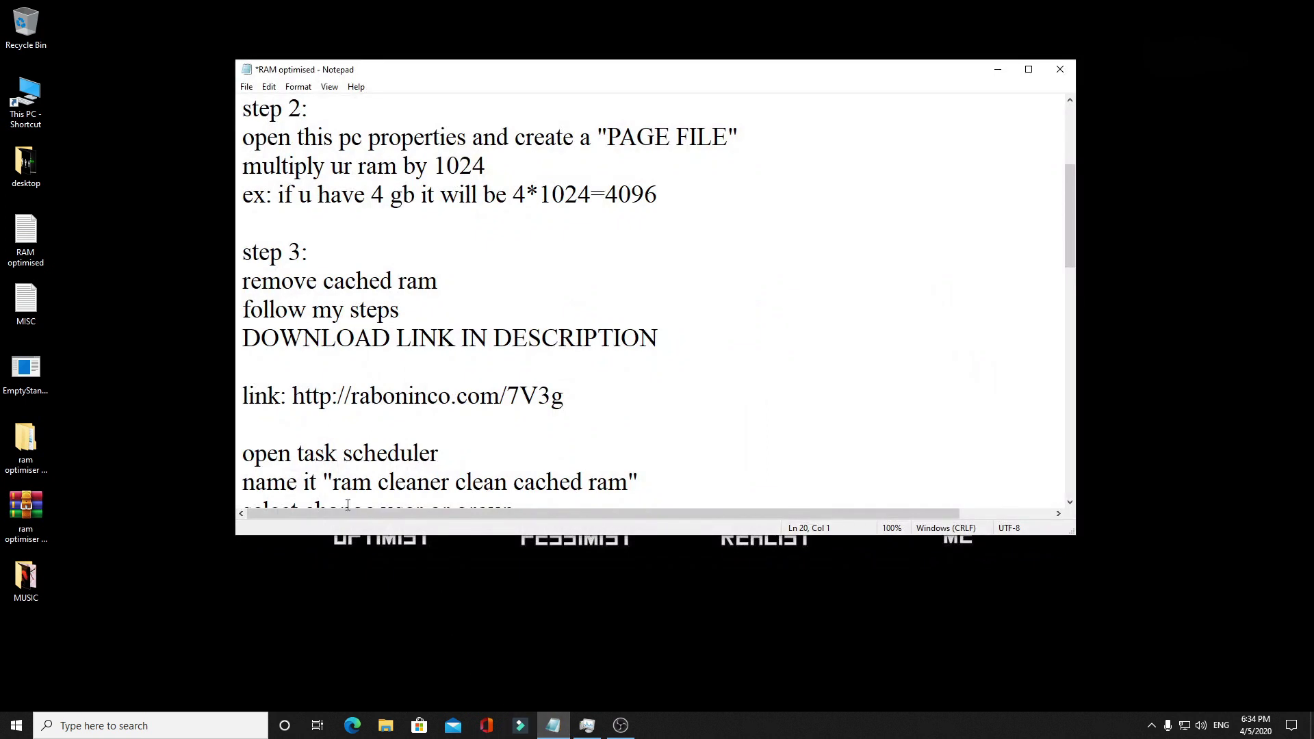
{"action": "left_click_drag", "start_coordinate": [292, 396], "coordinate": [451, 396]}
{"action": "left_click", "coordinate": [508, 396]}
{"action": "left_click_drag", "start_coordinate": [293, 396], "coordinate": [564, 397]}
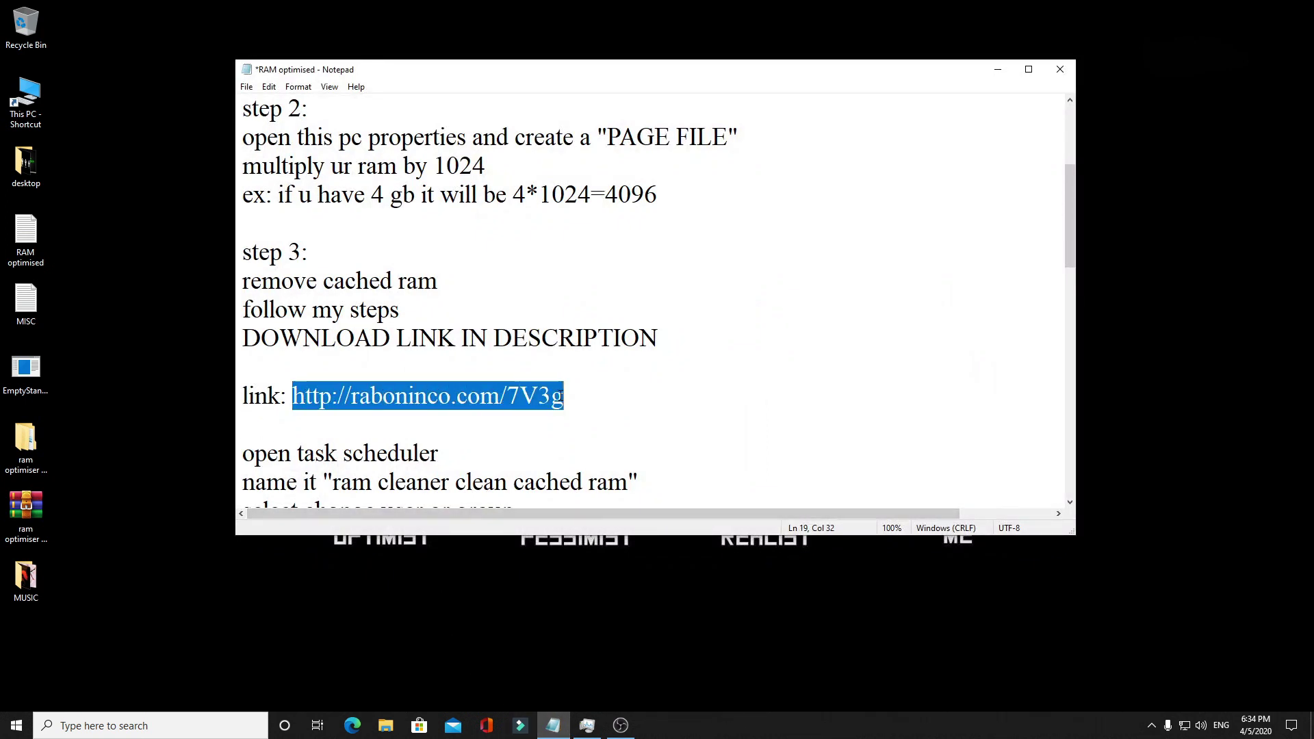
{"action": "right_click", "coordinate": [372, 392]}
{"action": "left_click", "coordinate": [405, 437]}
{"action": "left_click", "coordinate": [1010, 62]}
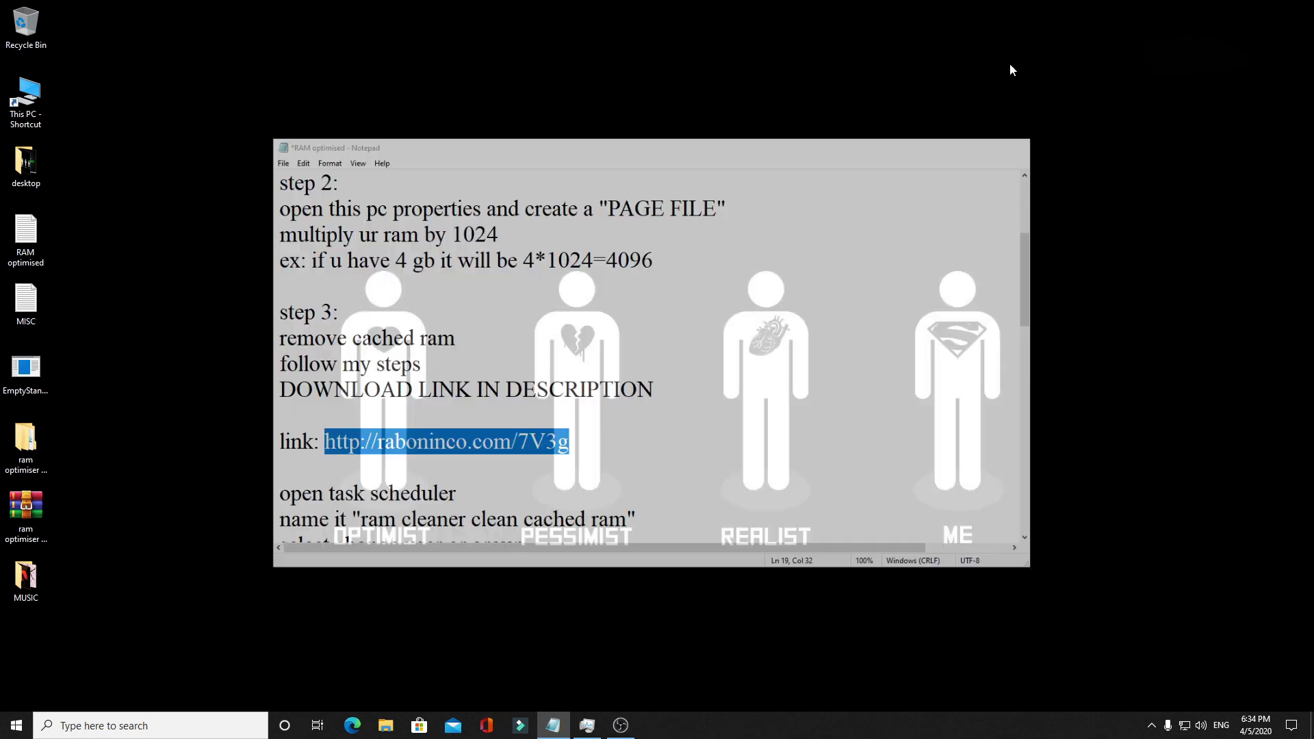
- Open Edge and go to the copied download link
{"action": "left_click", "coordinate": [353, 725]}
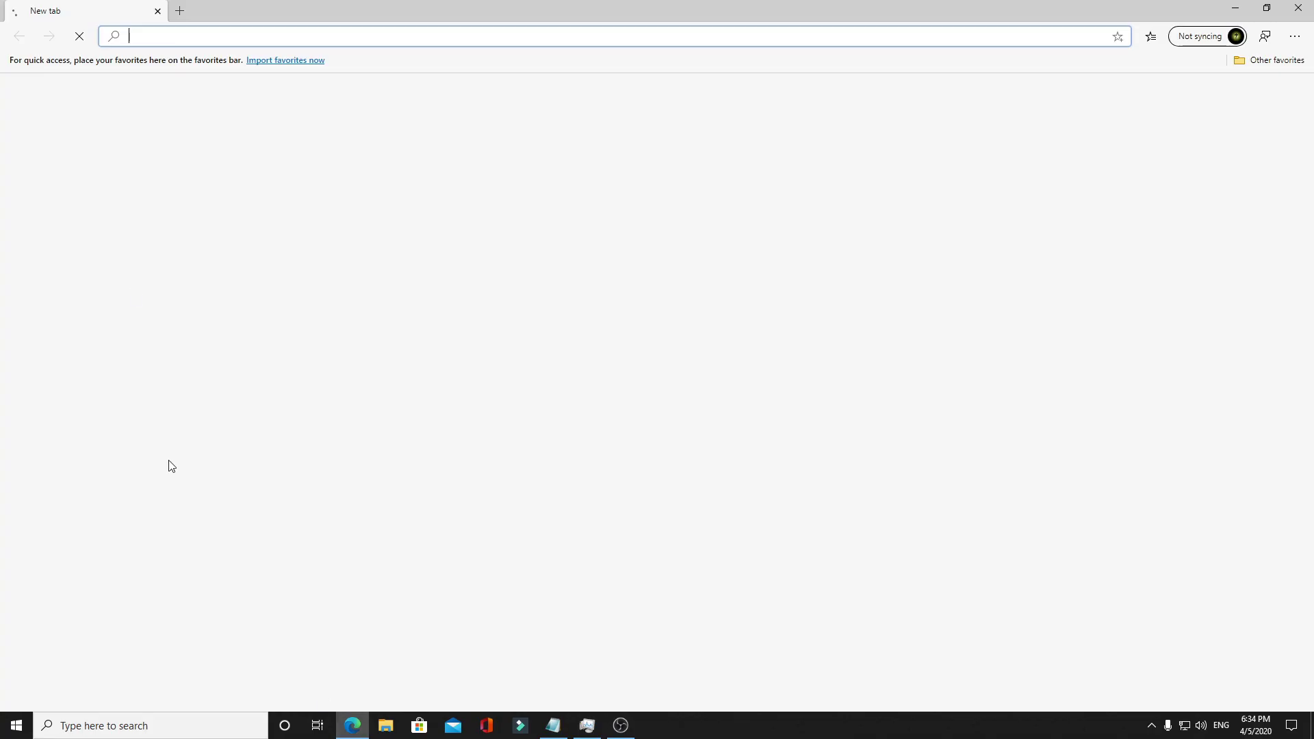
{"action": "right_click", "coordinate": [179, 39]}
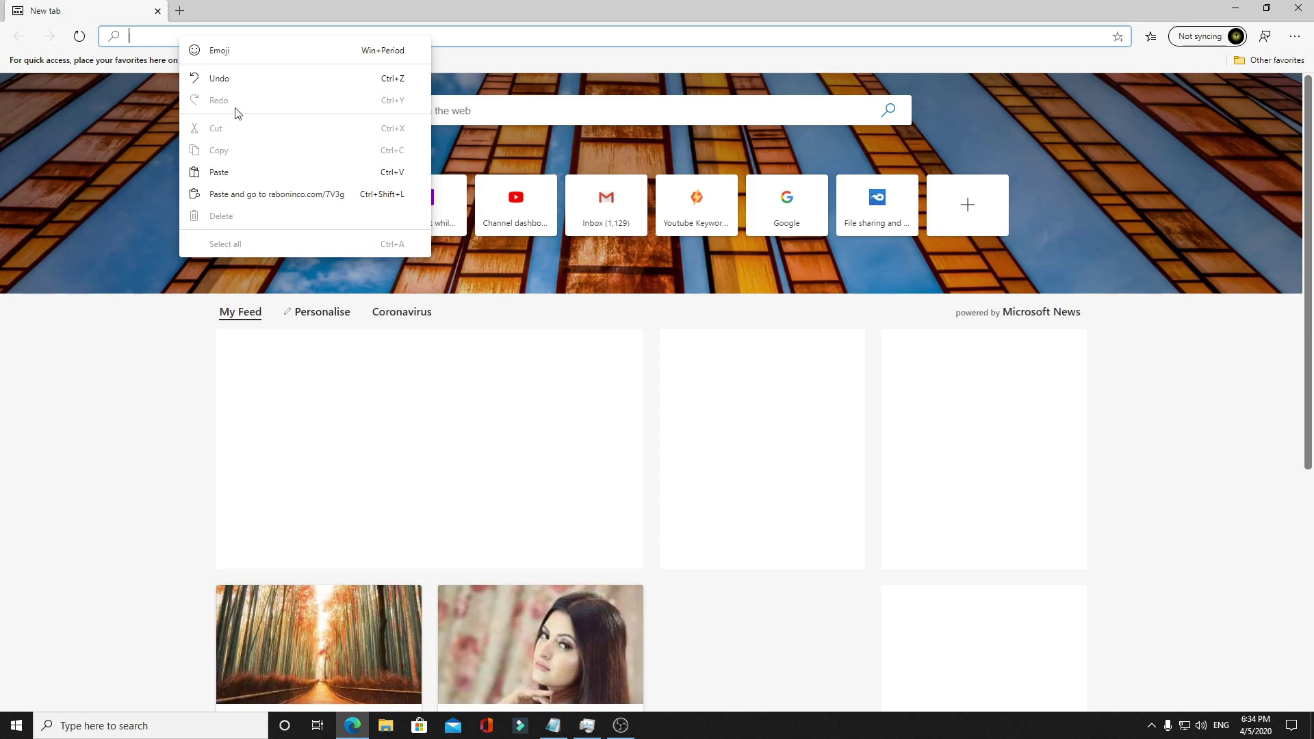
{"action": "left_click", "coordinate": [219, 173]}
{"action": "key", "text": "Return"}
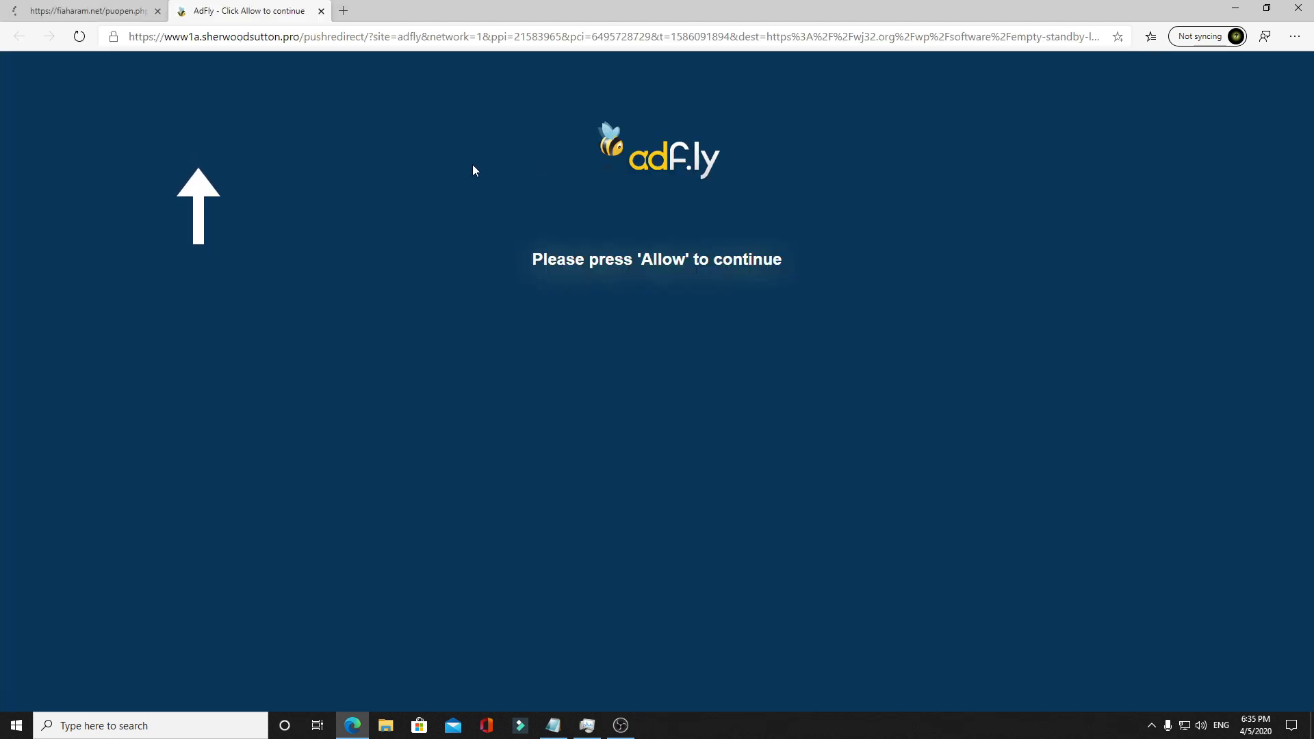
- Get past the adf.ly page, download EmptyStandbyList.exe, and refresh the desktop
{"action": "left_click", "coordinate": [235, 110]}
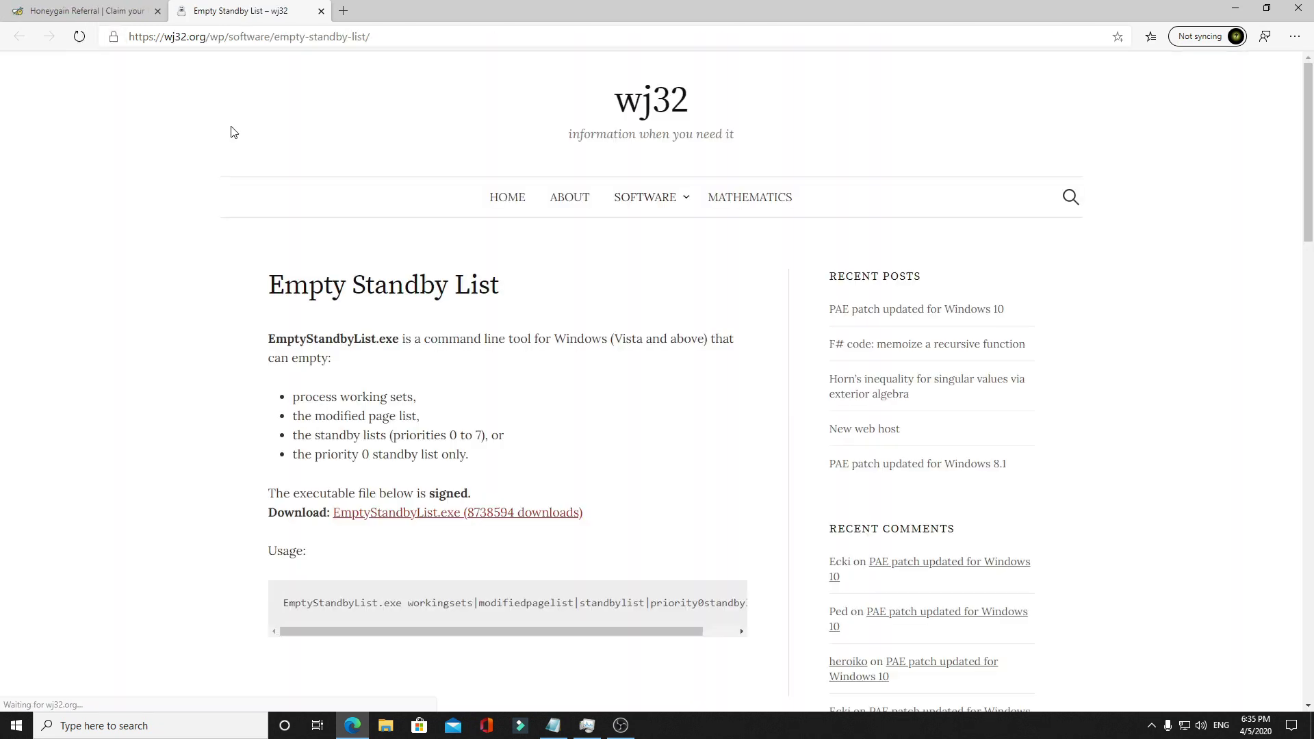
{"action": "scroll", "coordinate": [386, 448], "scroll_direction": "down", "scroll_amount": 3}
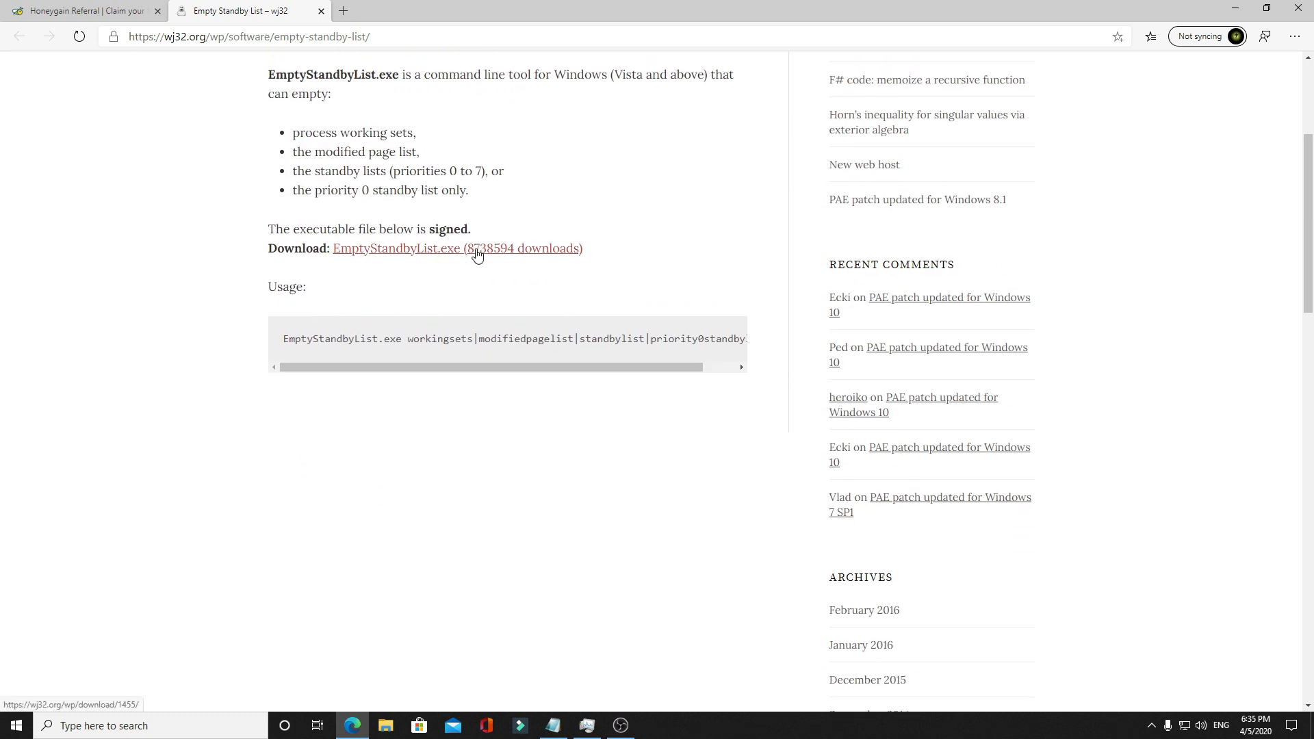
{"action": "left_click", "coordinate": [409, 258]}
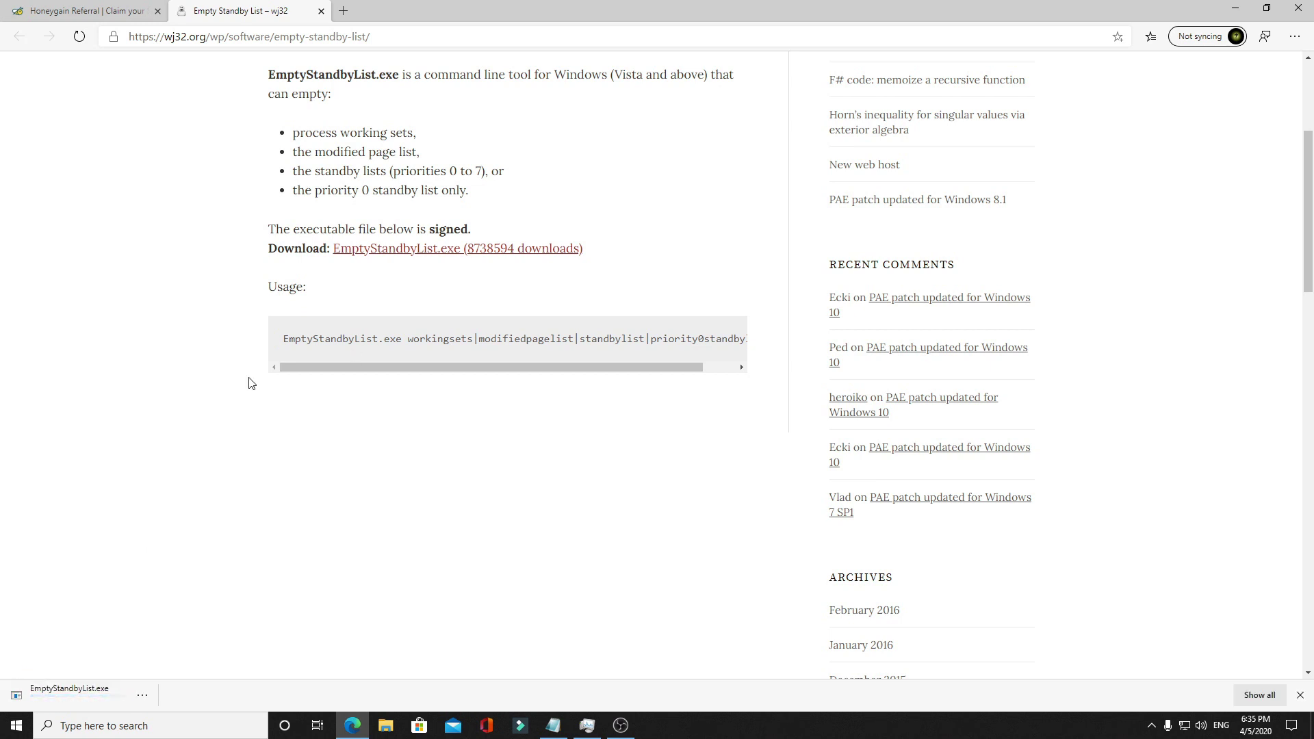
{"action": "left_click", "coordinate": [142, 696]}
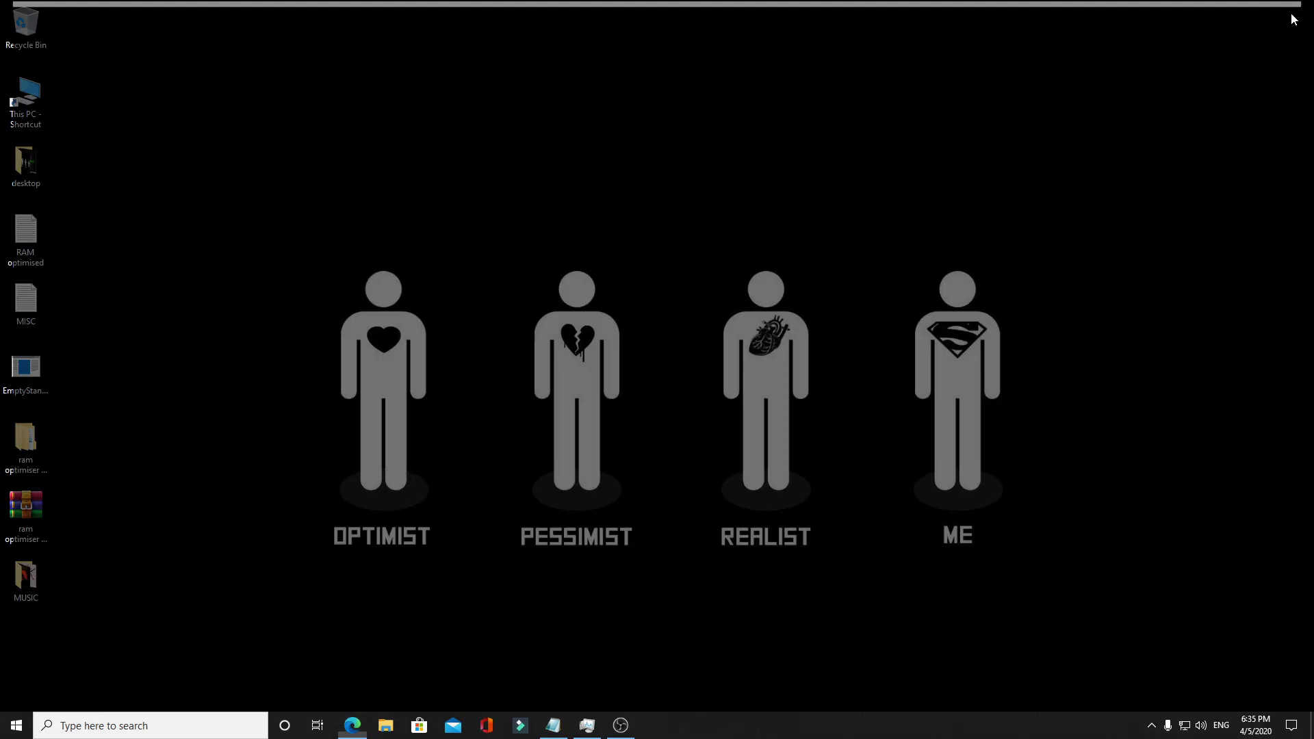
{"action": "right_click", "coordinate": [546, 194]}
{"action": "left_click", "coordinate": [580, 232]}
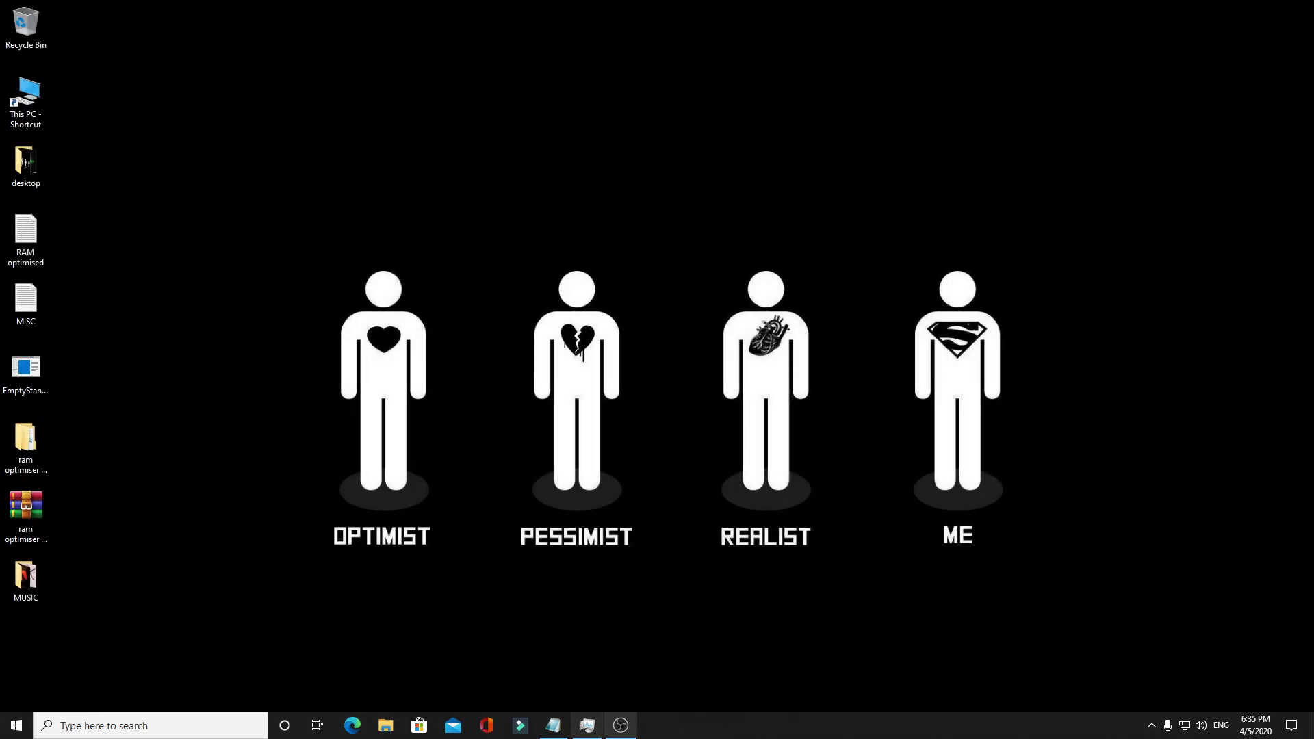
- Launch Task Scheduler from Windows search and restore its window from full screen
{"action": "left_click", "coordinate": [103, 729]}
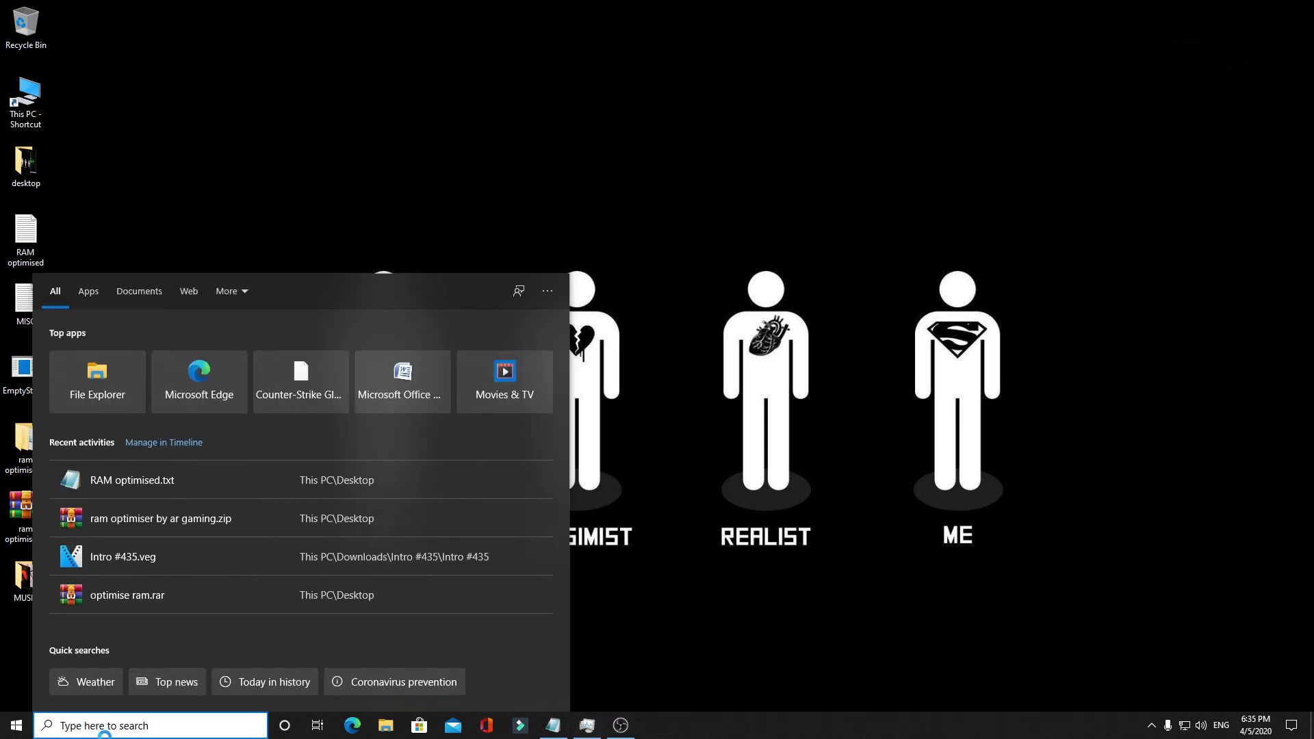
{"action": "type", "text": "tsak"}
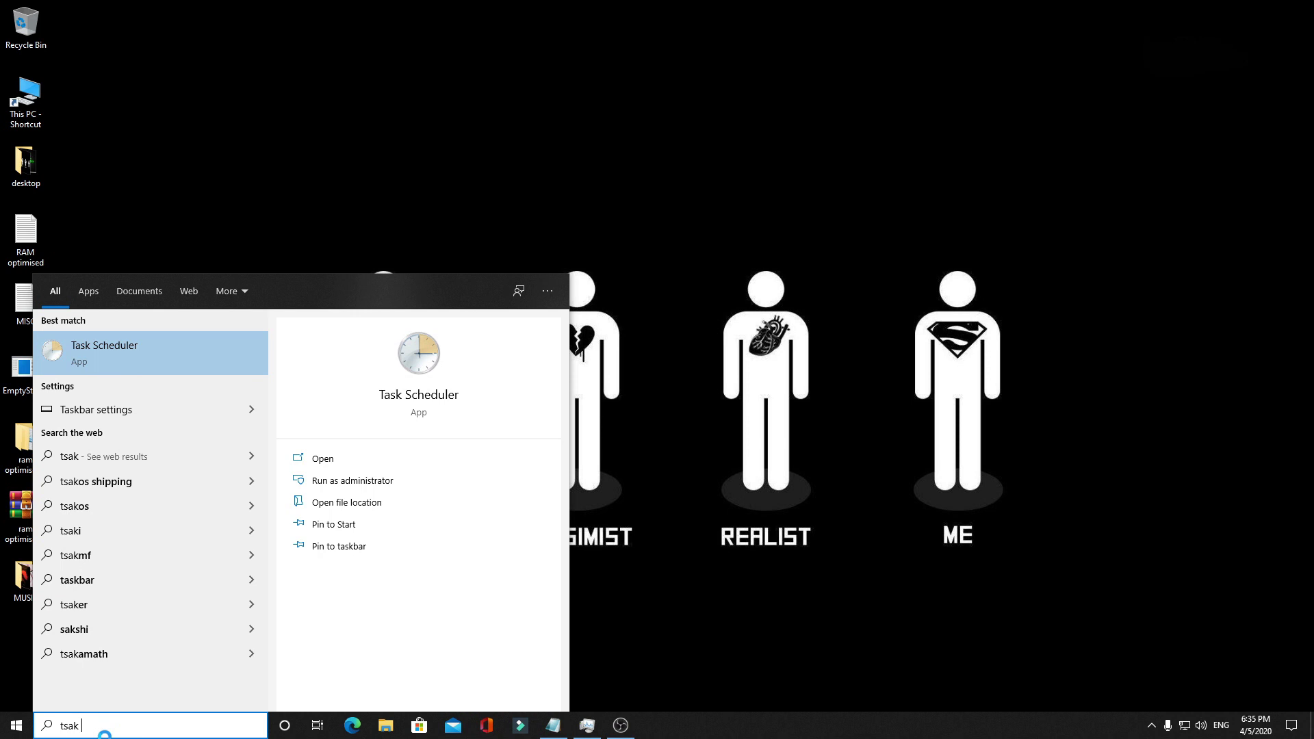
{"action": "type", "text": "sc"}
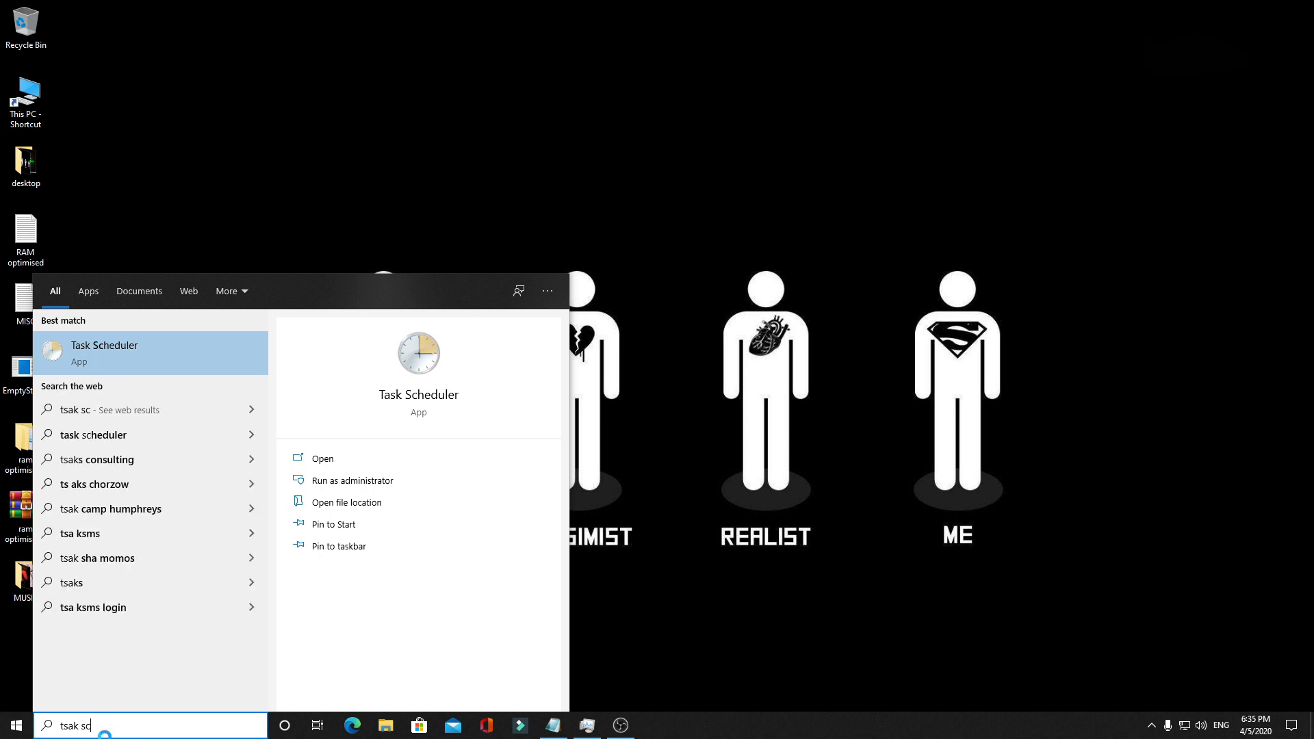
{"action": "left_click", "coordinate": [156, 345]}
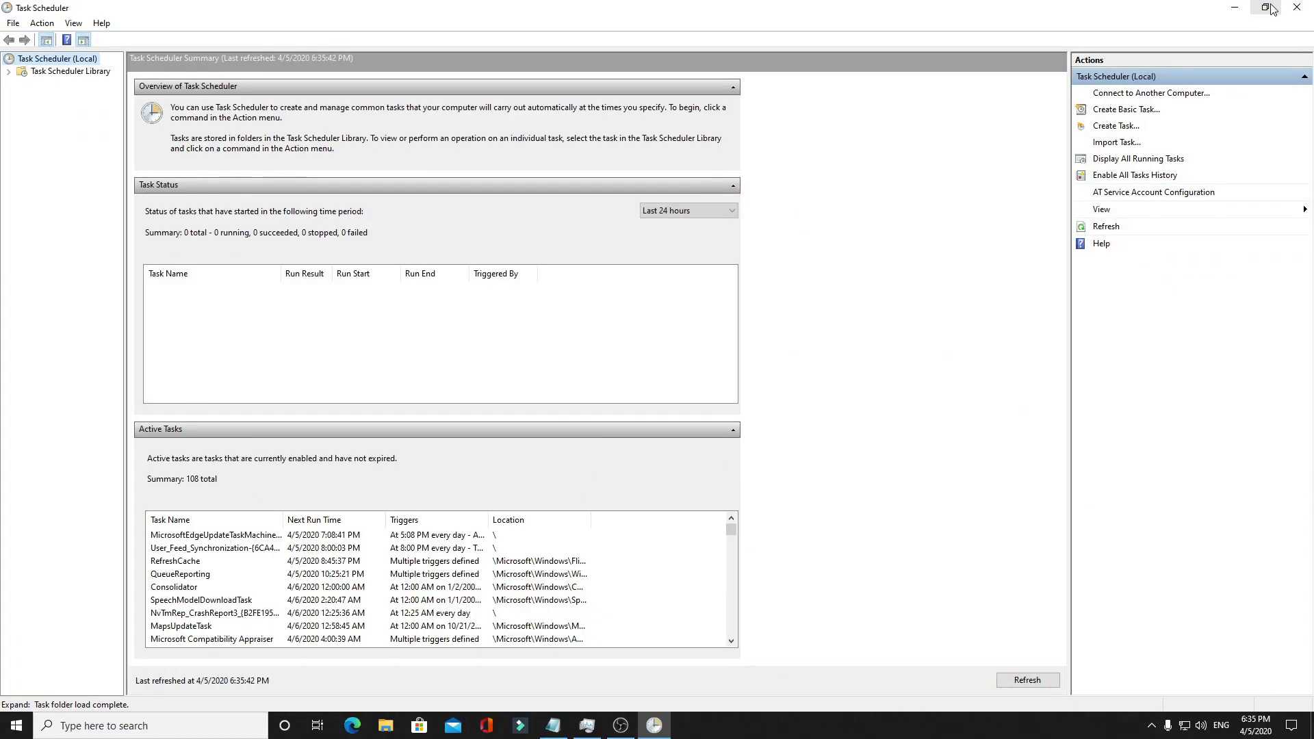
{"action": "left_click", "coordinate": [1269, 8]}
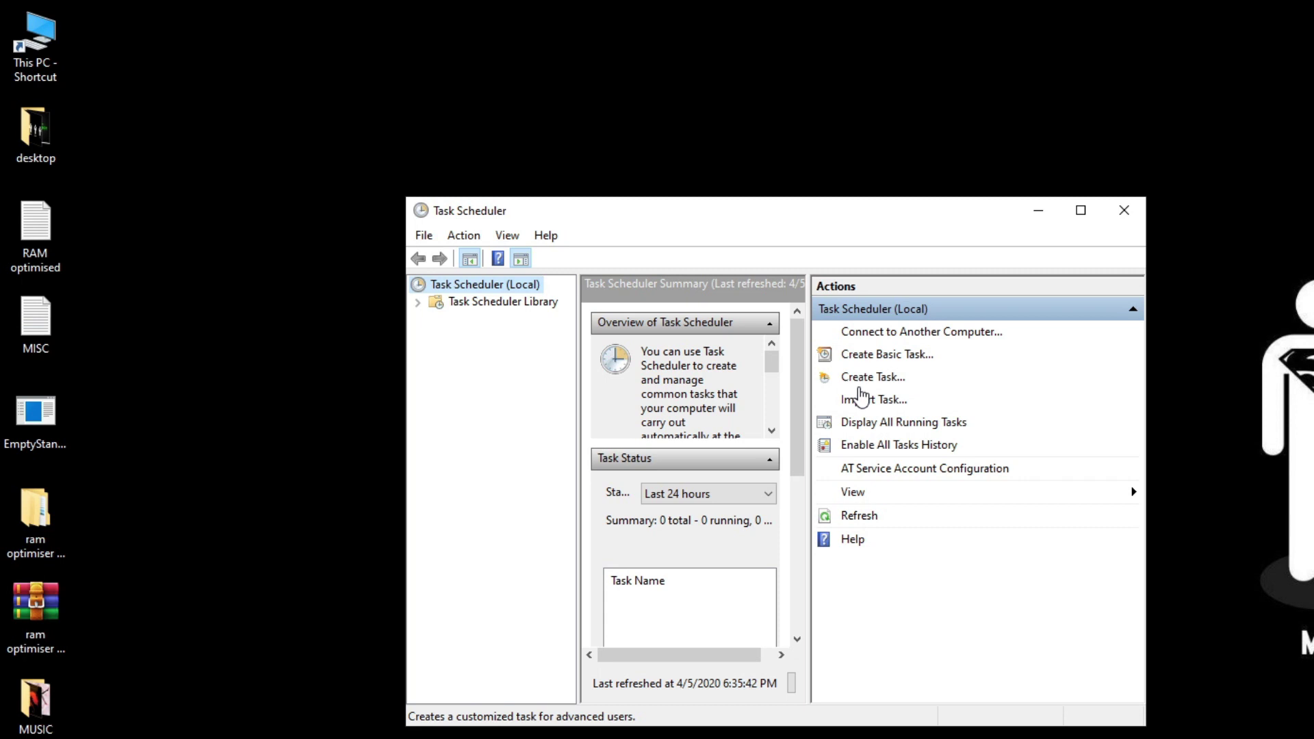
- Create a task named RAM OPTIMISER with a description, set to run with highest privileges
{"action": "left_click", "coordinate": [878, 379]}
{"action": "type", "text": "RAM OPTIMISER"}
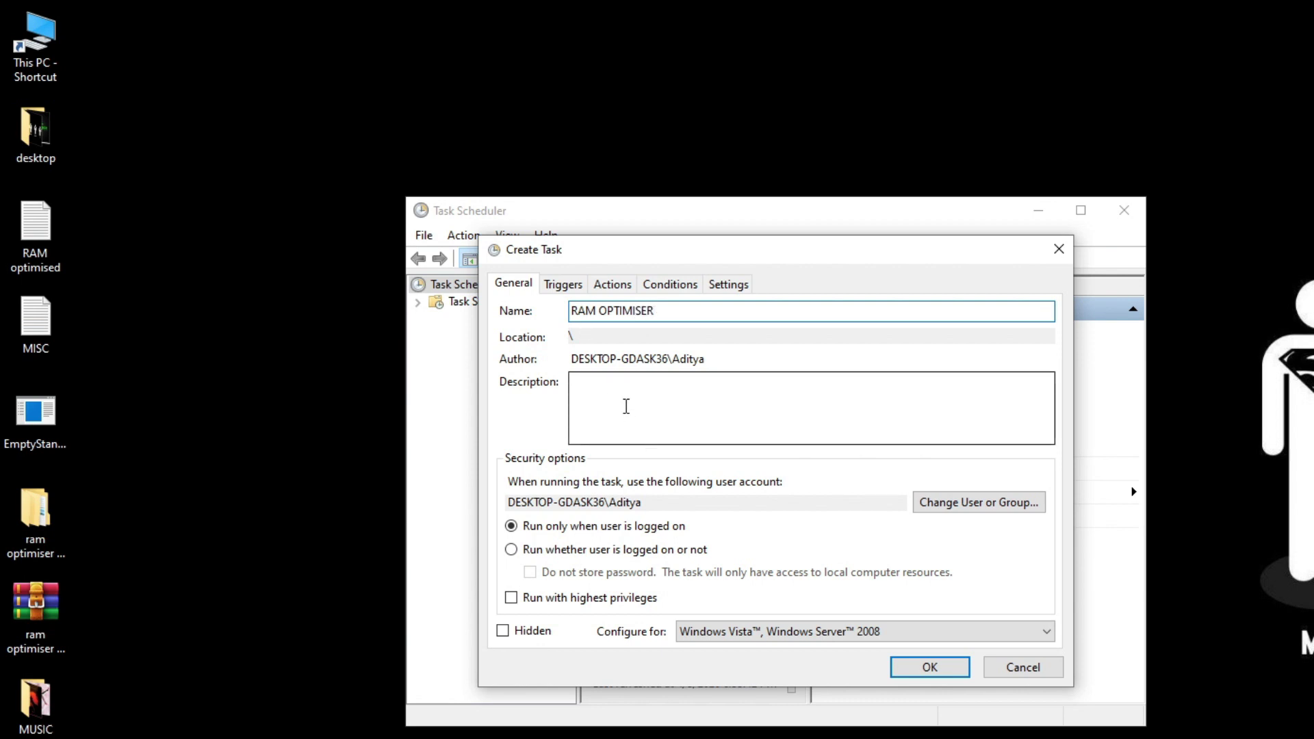
{"action": "left_click", "coordinate": [622, 391]}
{"action": "type", "text": "RAM  OPTIMISER BY AR"}
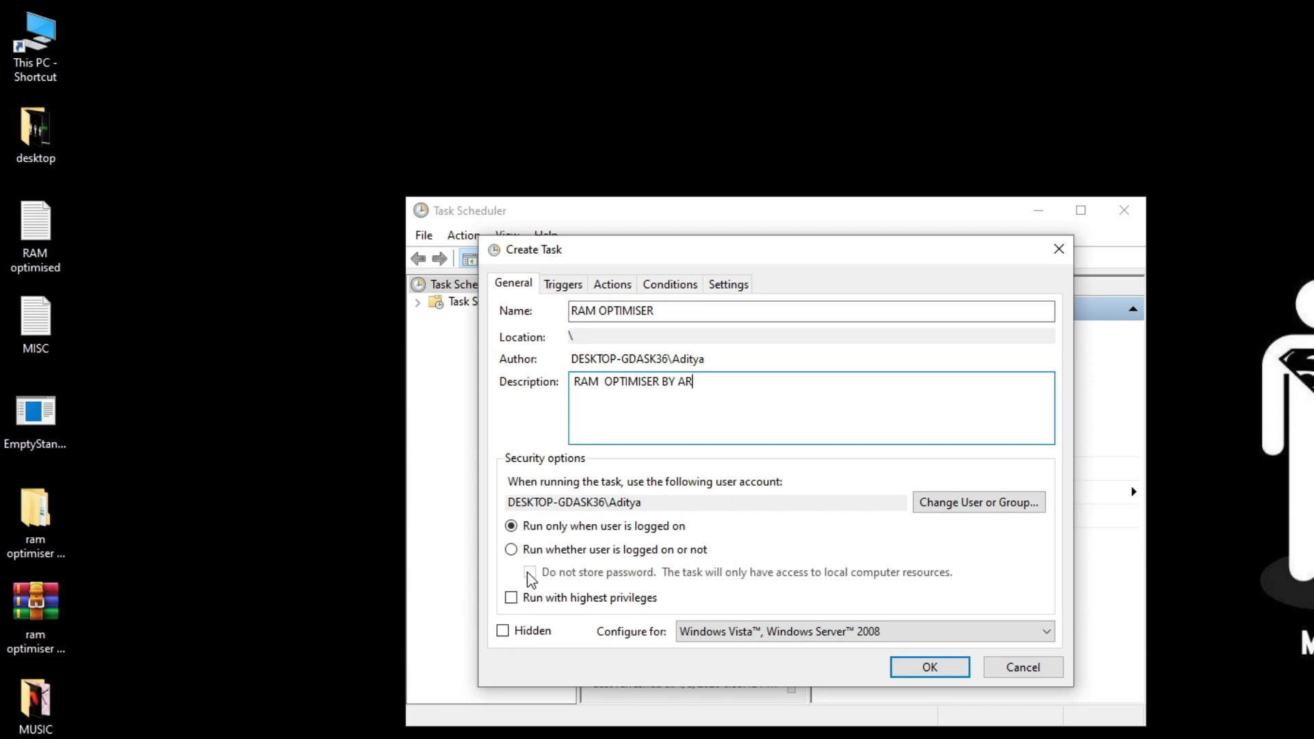
{"action": "left_click", "coordinate": [511, 597]}
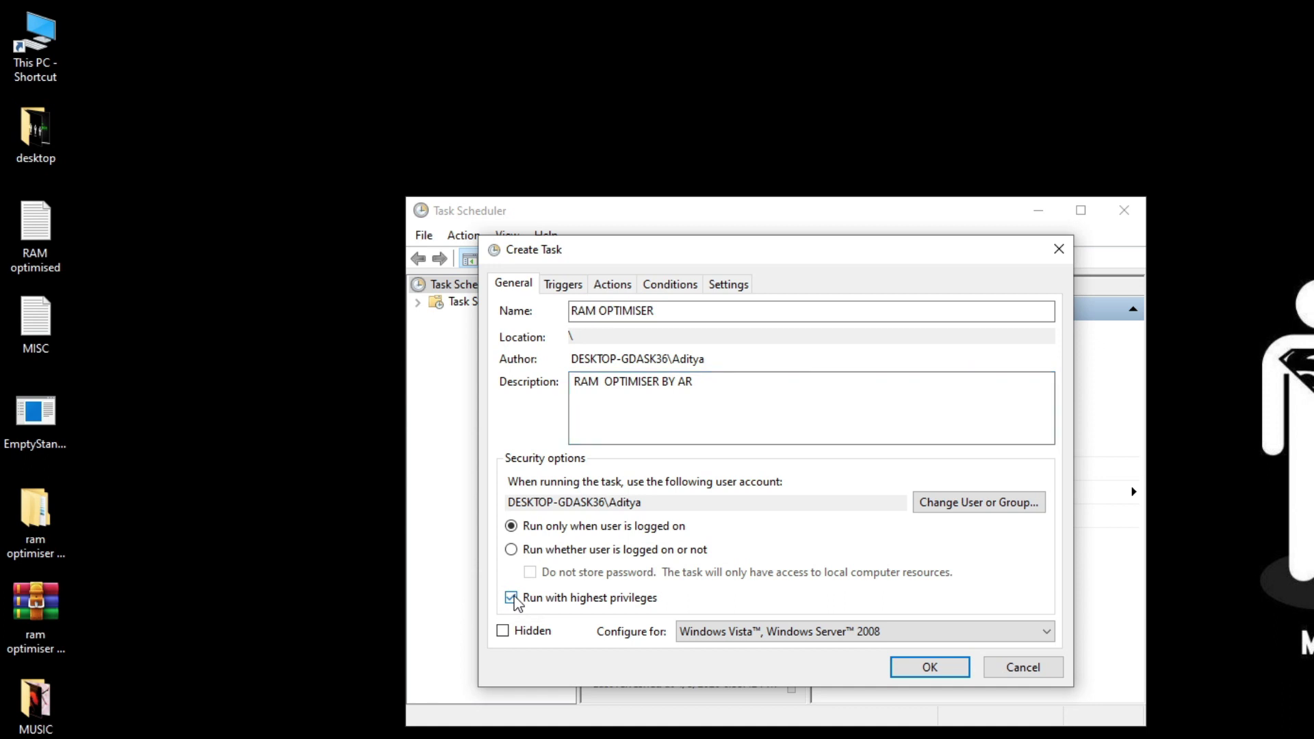
{"action": "left_click", "coordinate": [562, 285]}
- Add an enabled one-time trigger repeating every 5 minutes for a 15-minute duration
{"action": "left_click", "coordinate": [540, 624]}
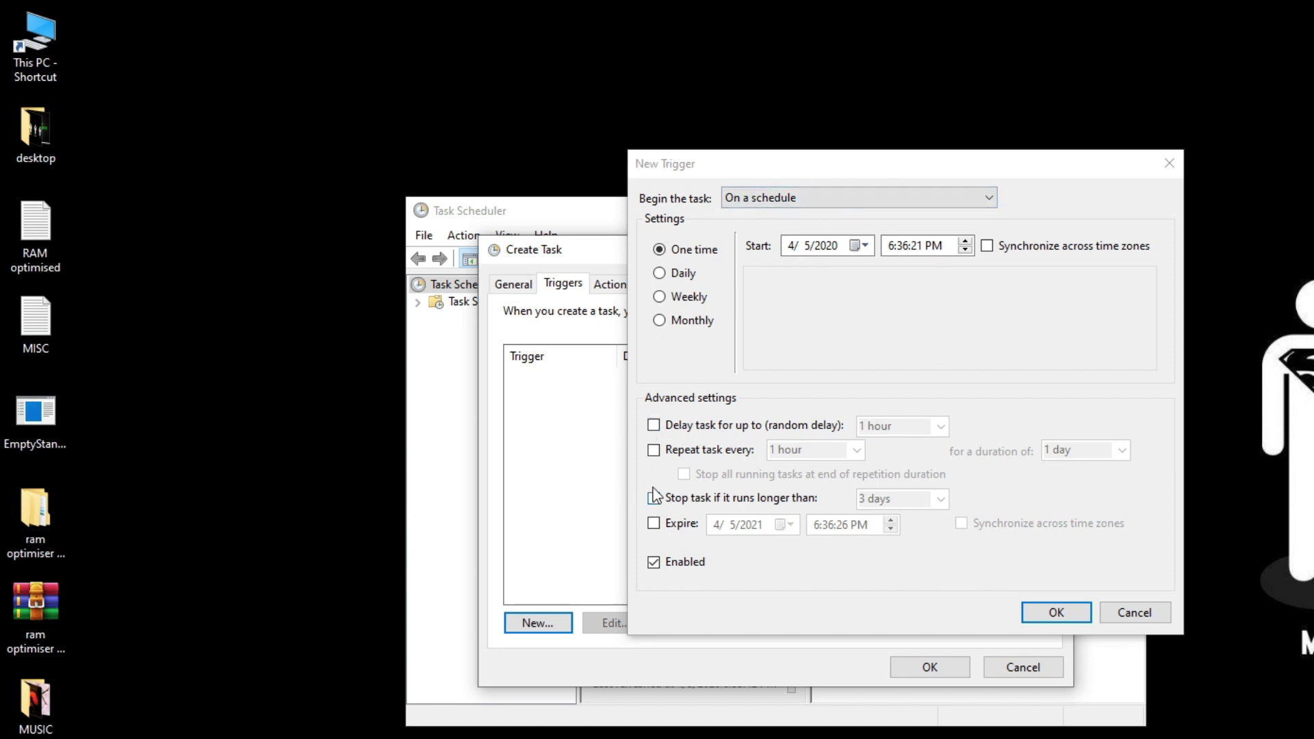
{"action": "left_click", "coordinate": [654, 451]}
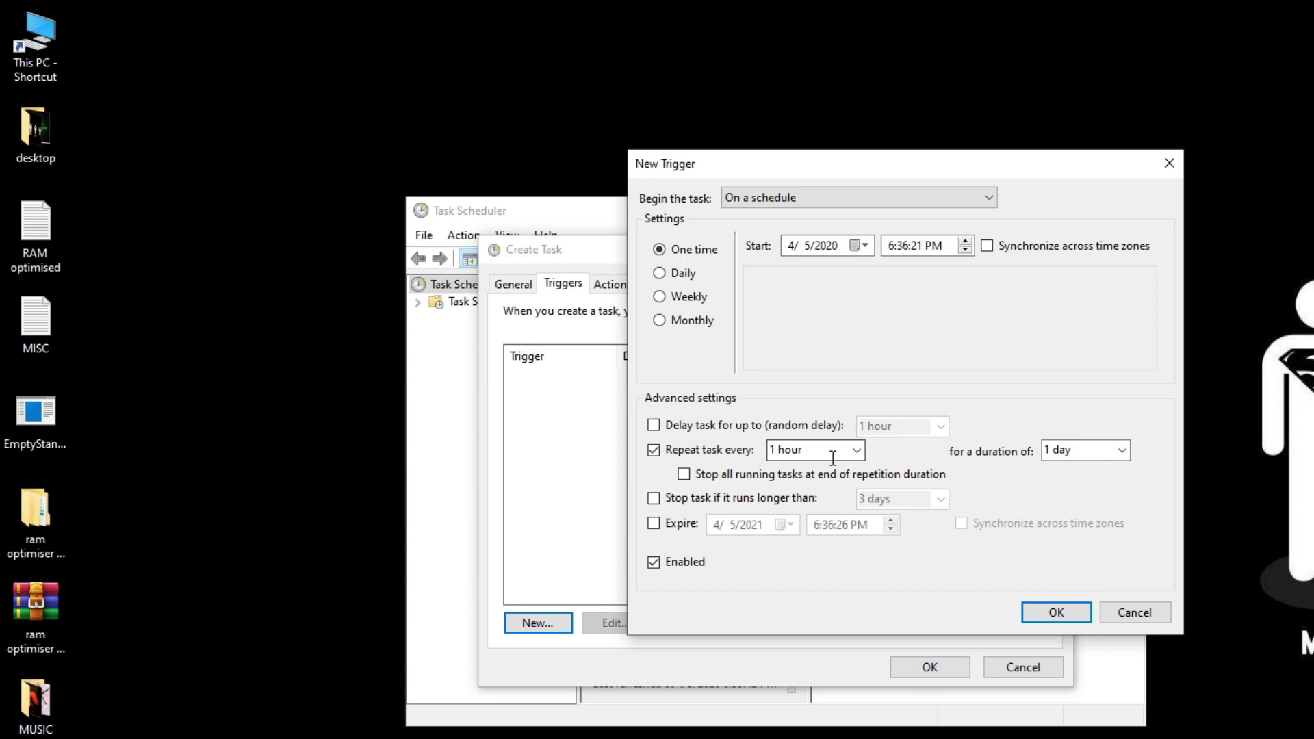
{"action": "left_click", "coordinate": [811, 450]}
{"action": "left_click", "coordinate": [857, 450]}
{"action": "left_click", "coordinate": [812, 469]}
{"action": "left_click", "coordinate": [1121, 451]}
{"action": "left_click", "coordinate": [1077, 481]}
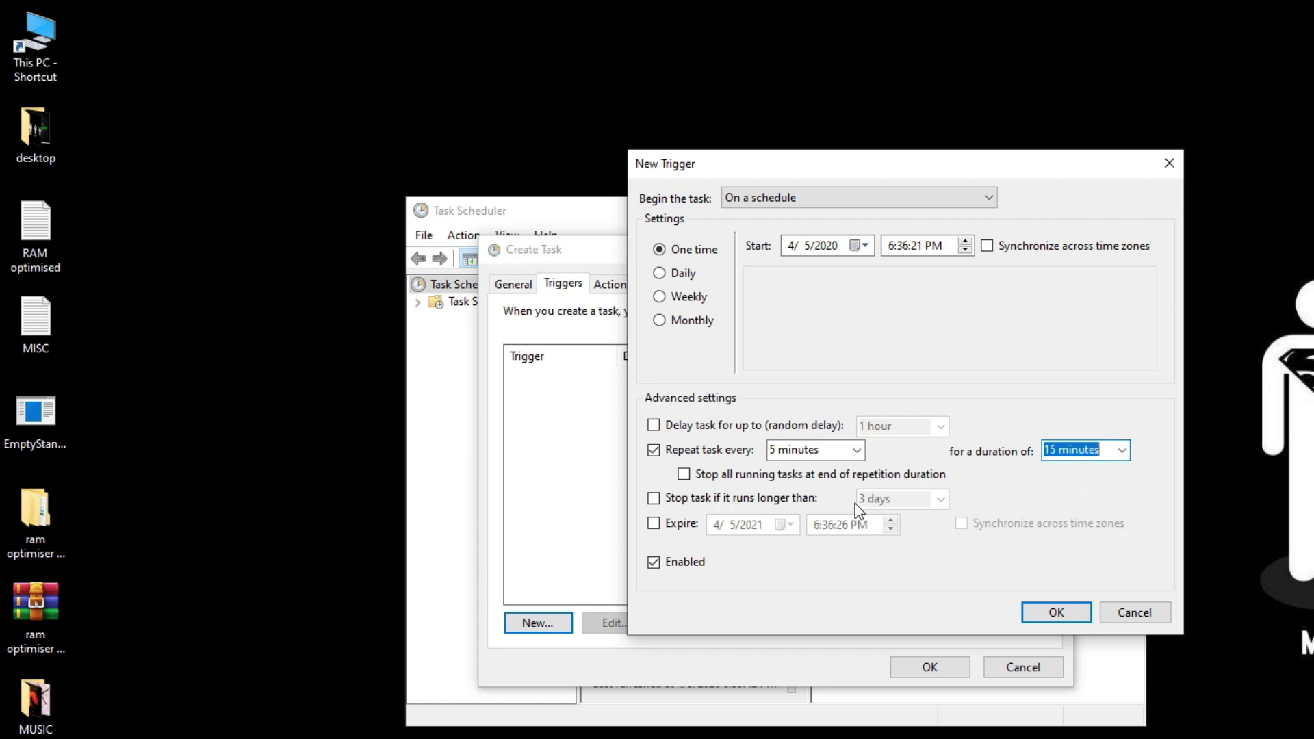
{"action": "left_click", "coordinate": [652, 567]}
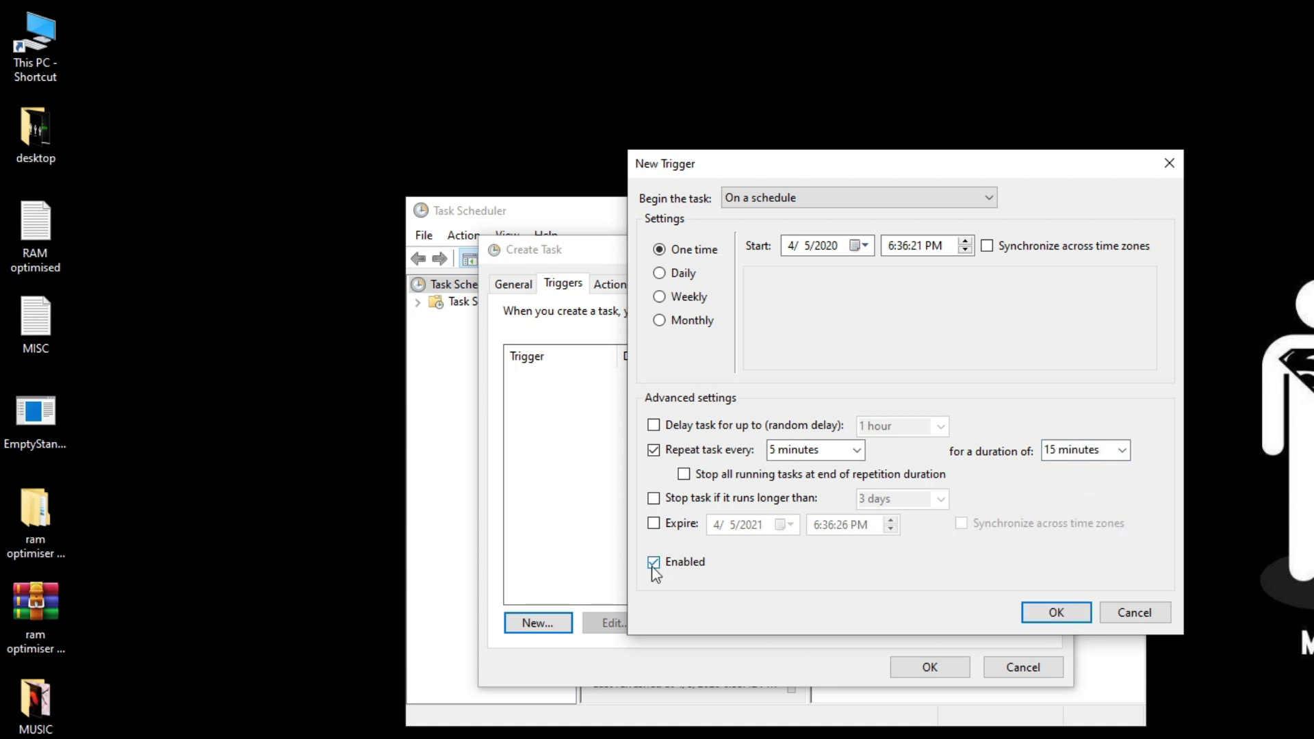
{"action": "left_click", "coordinate": [1079, 614]}
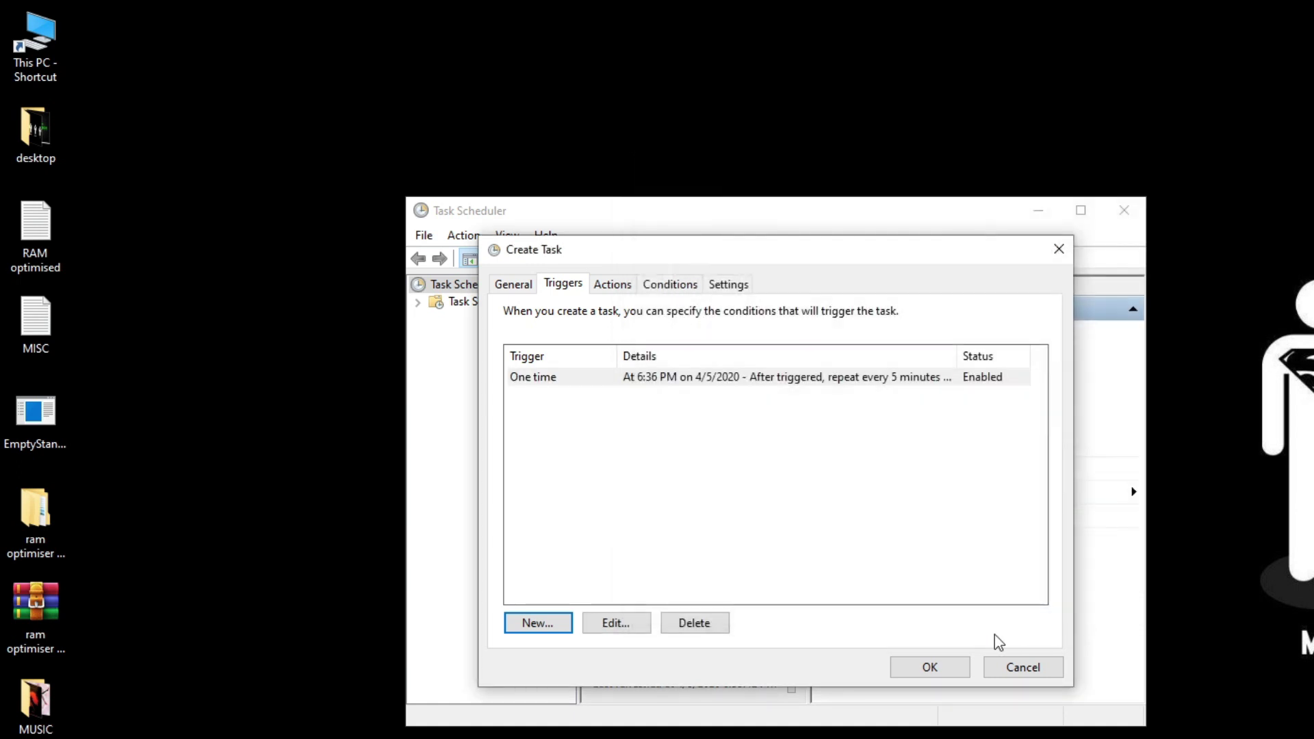
{"action": "left_click", "coordinate": [615, 287]}
- Add a Start a program action that runs EmptyStandbyList.exe from Downloads
{"action": "left_click", "coordinate": [540, 624]}
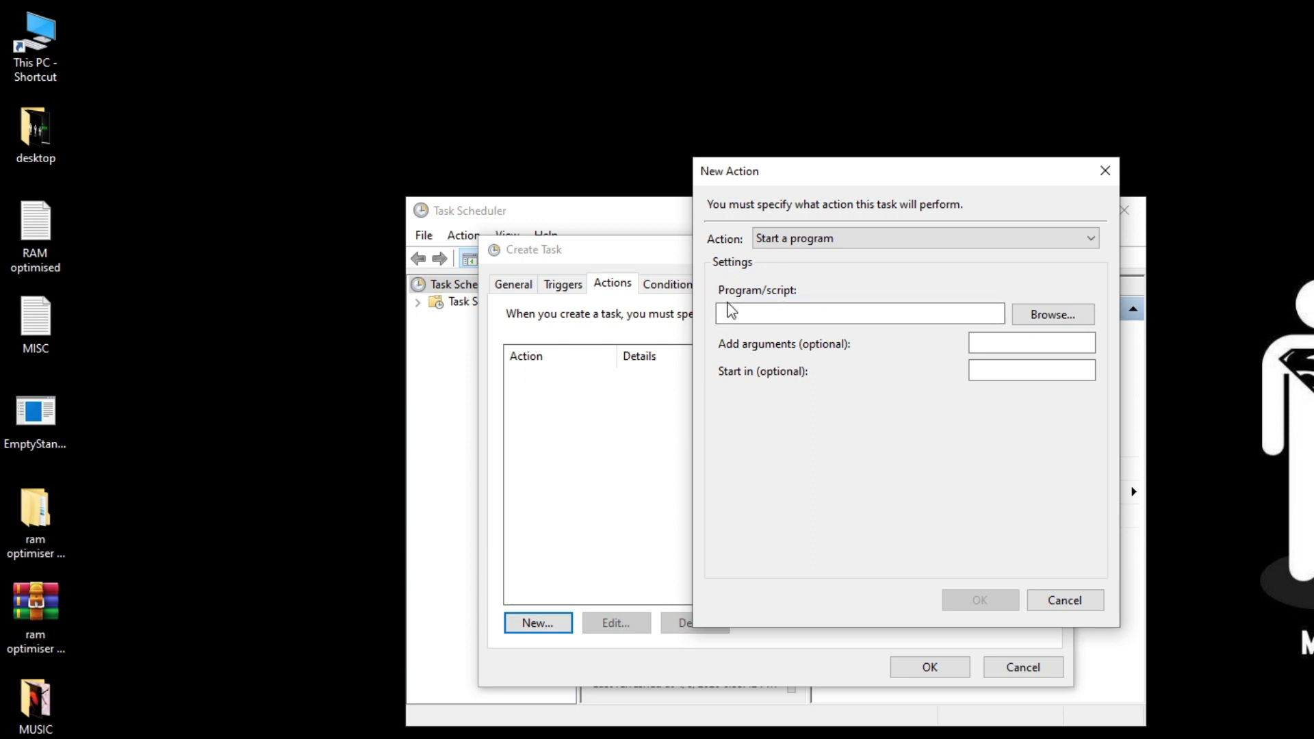
{"action": "left_click", "coordinate": [1050, 323]}
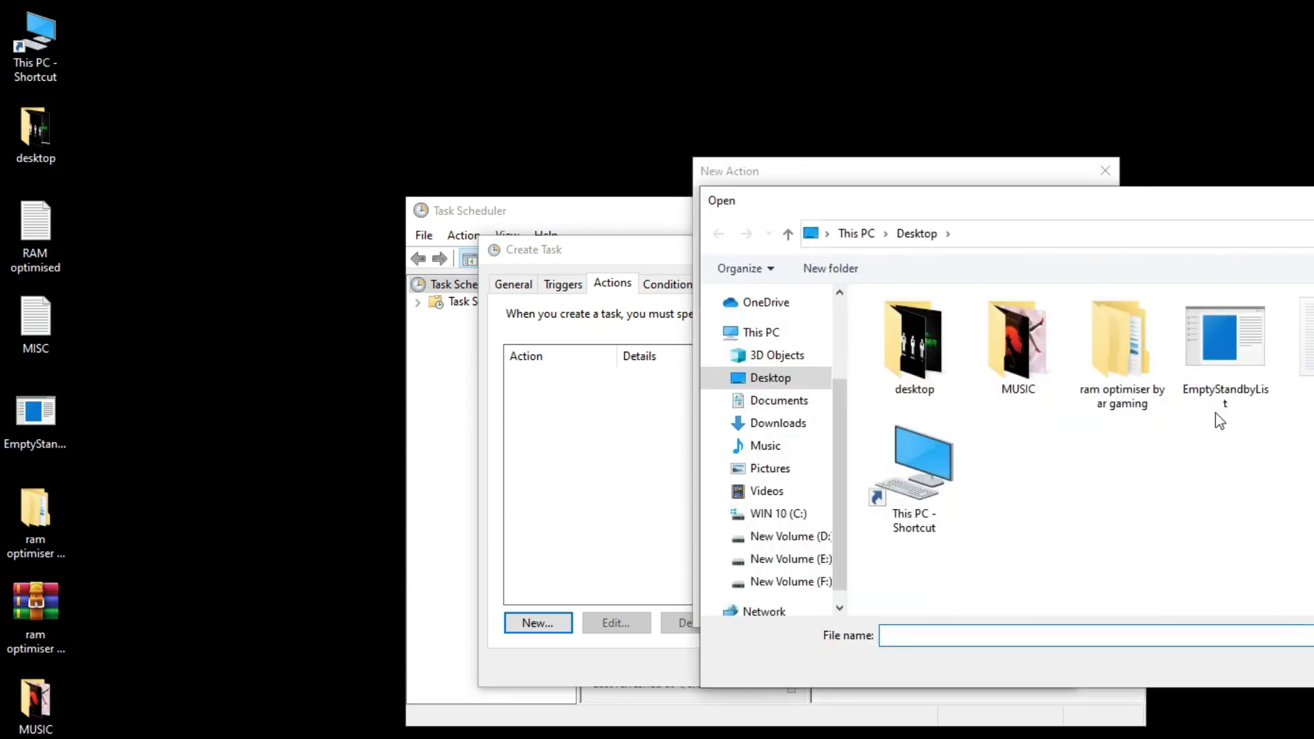
{"action": "left_click", "coordinate": [779, 424]}
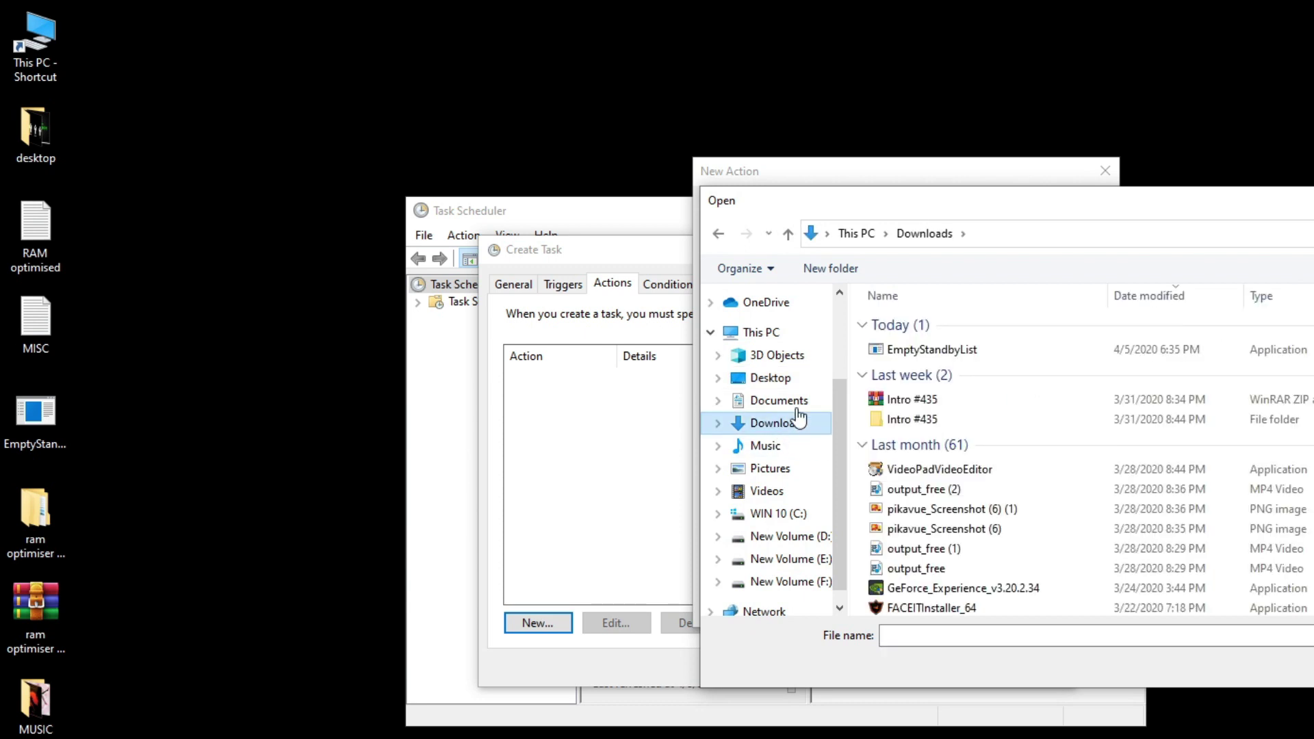
{"action": "left_click", "coordinate": [954, 350]}
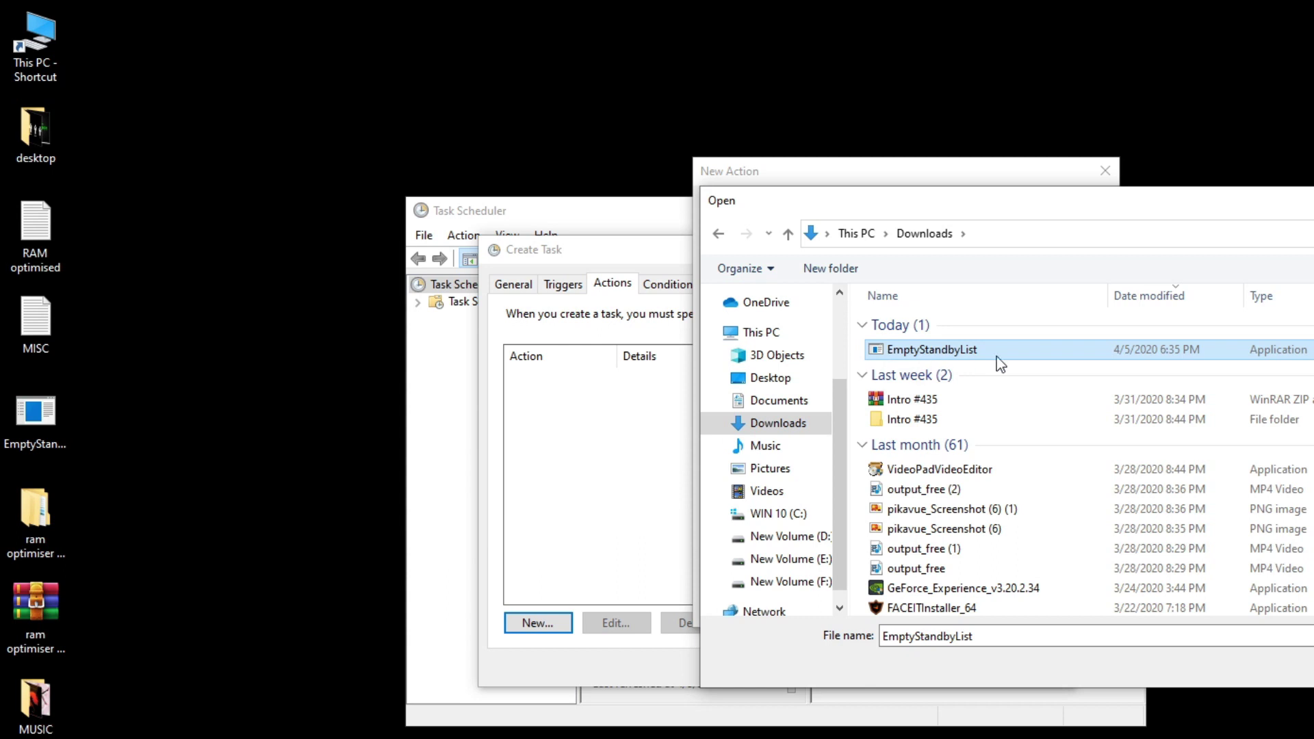
{"action": "key", "text": "Return"}
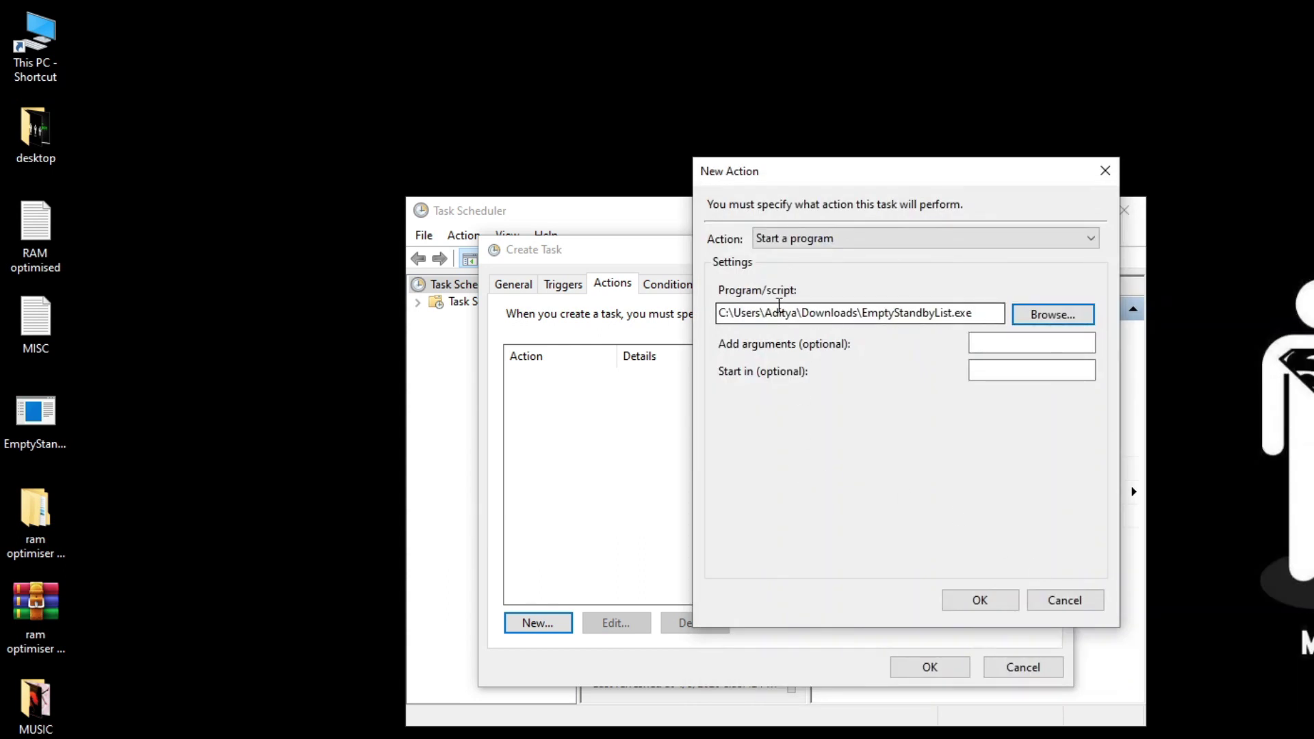
{"action": "left_click", "coordinate": [1001, 372]}
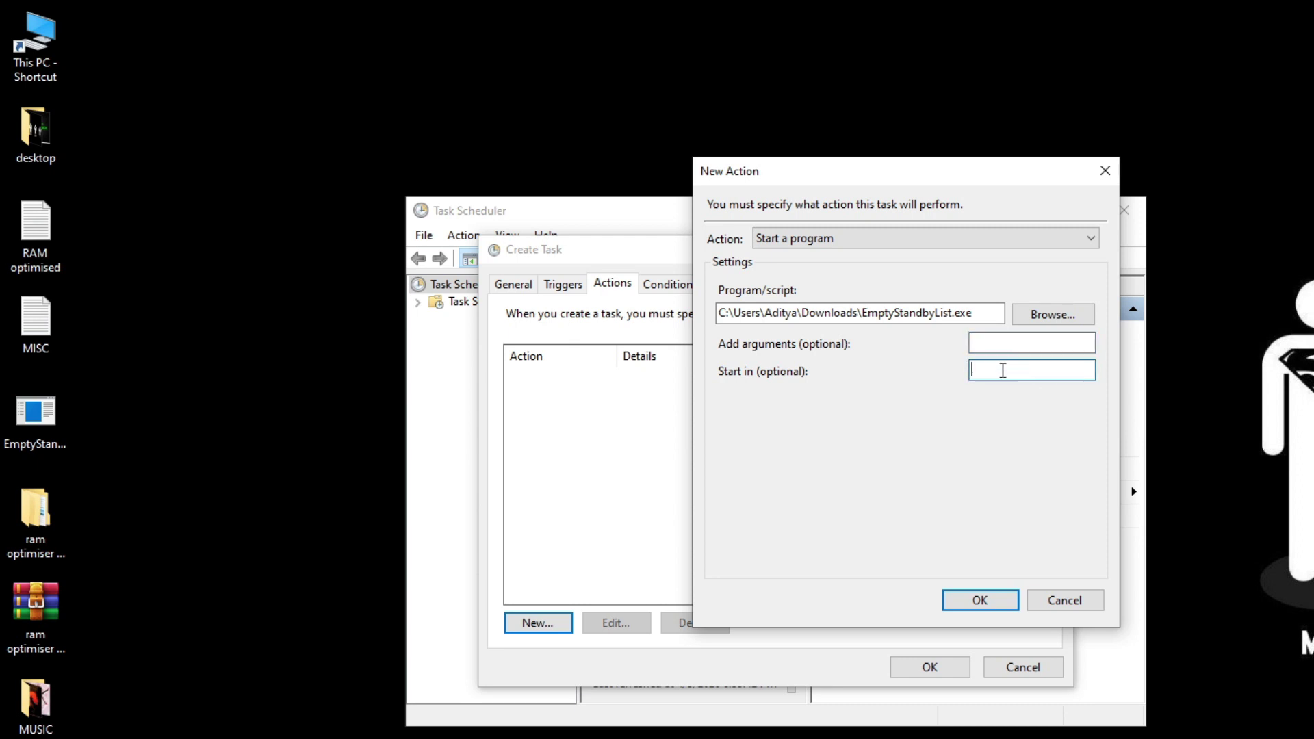
{"action": "left_click", "coordinate": [980, 601]}
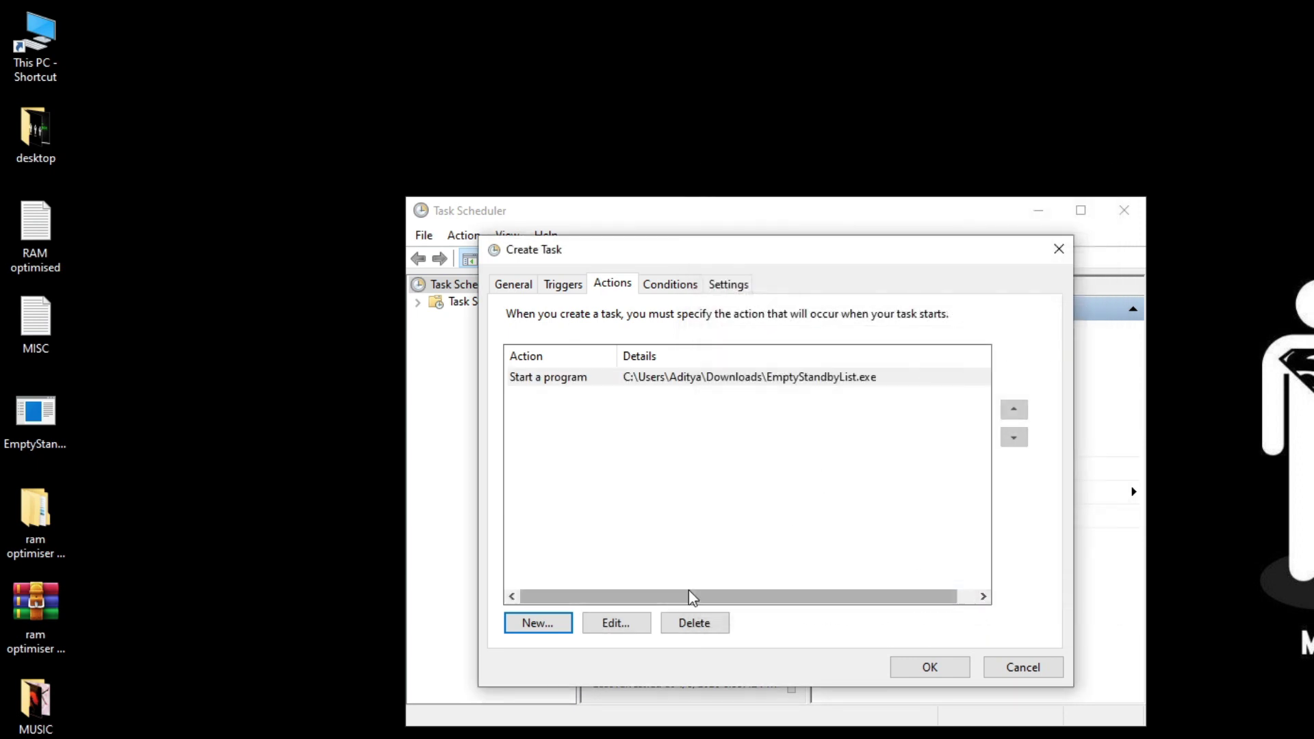
- Review the task's Conditions and Settings, then save the RAM OPTIMISER task
{"action": "left_click", "coordinate": [670, 284]}
{"action": "left_click", "coordinate": [727, 285]}
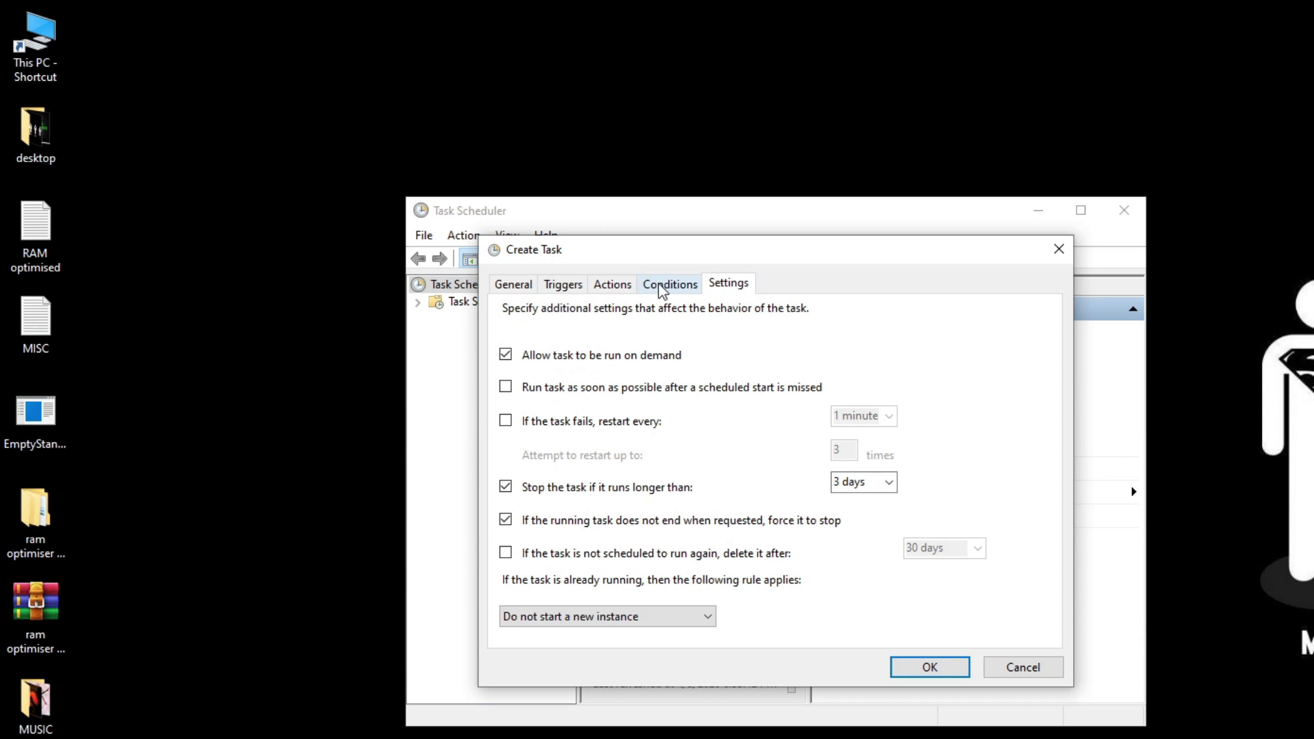
{"action": "left_click", "coordinate": [662, 288]}
{"action": "left_click", "coordinate": [731, 286]}
{"action": "left_click", "coordinate": [928, 668]}
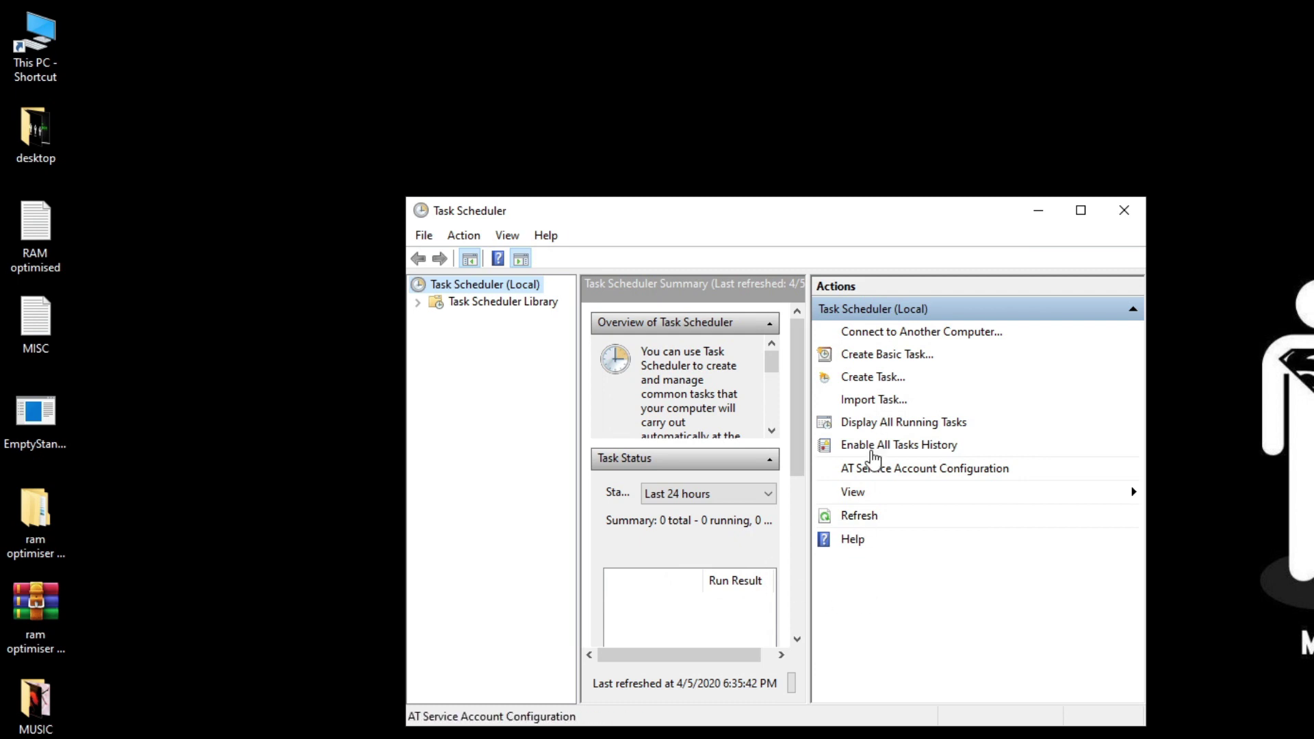
- Close Task Scheduler, then refresh the desktop
{"action": "left_click", "coordinate": [1125, 210]}
{"action": "right_click", "coordinate": [849, 197]}
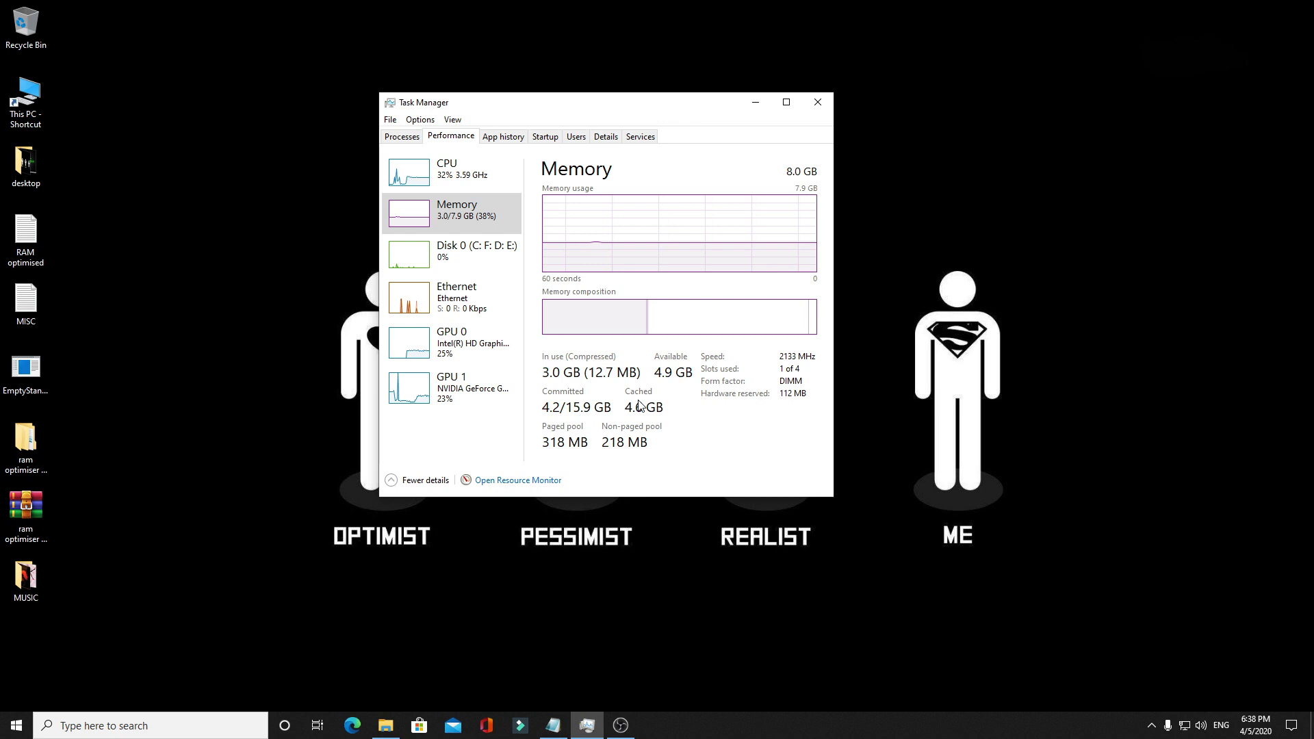
{"action": "right_click", "coordinate": [290, 363]}
{"action": "left_click", "coordinate": [304, 399]}
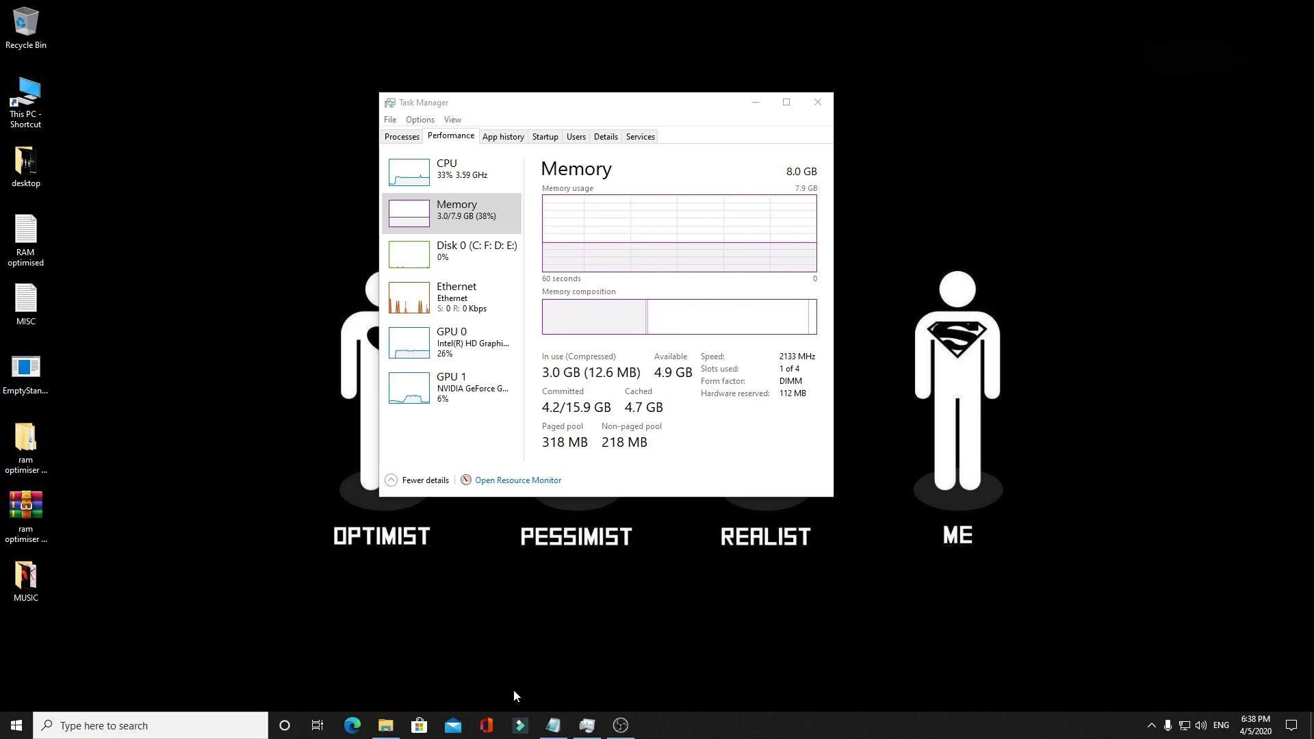
- Minimise the Task Manager window
{"action": "left_click", "coordinate": [755, 102]}
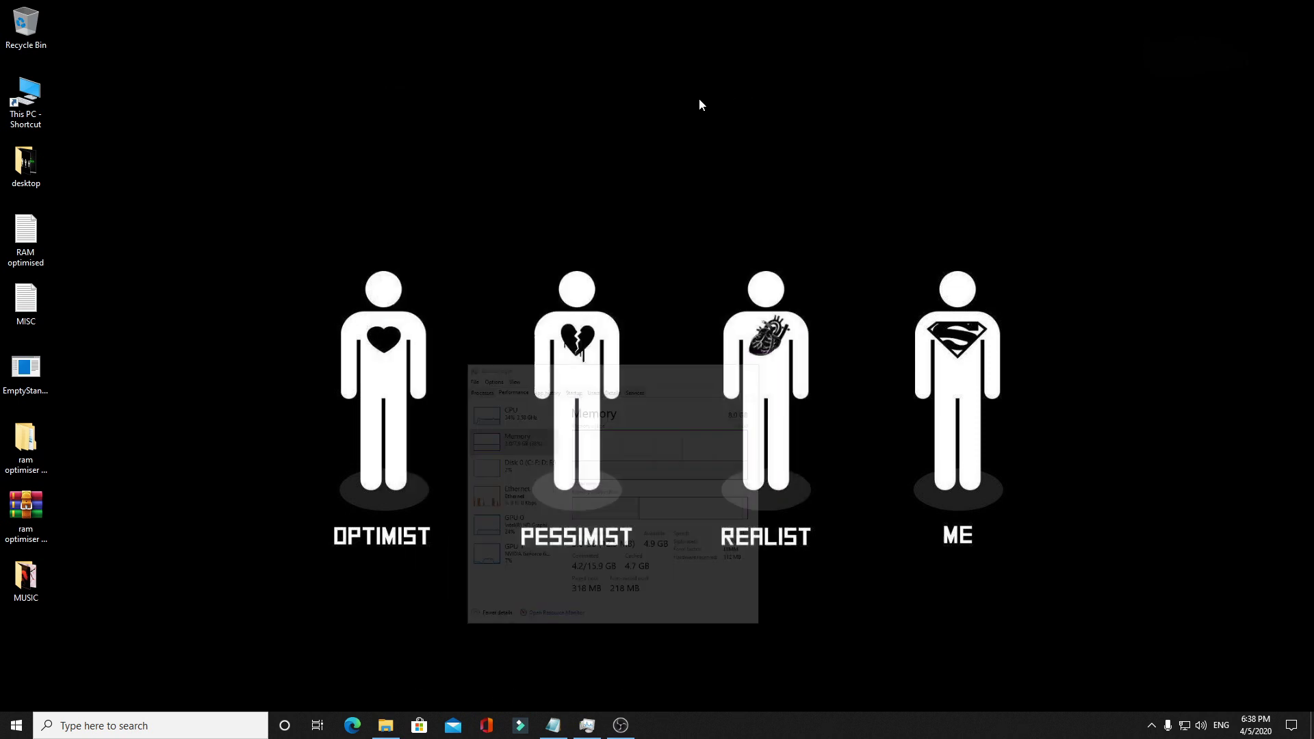
{"action": "right_click", "coordinate": [696, 101]}
{"action": "left_click", "coordinate": [739, 140]}
{"action": "left_click", "coordinate": [556, 726]}
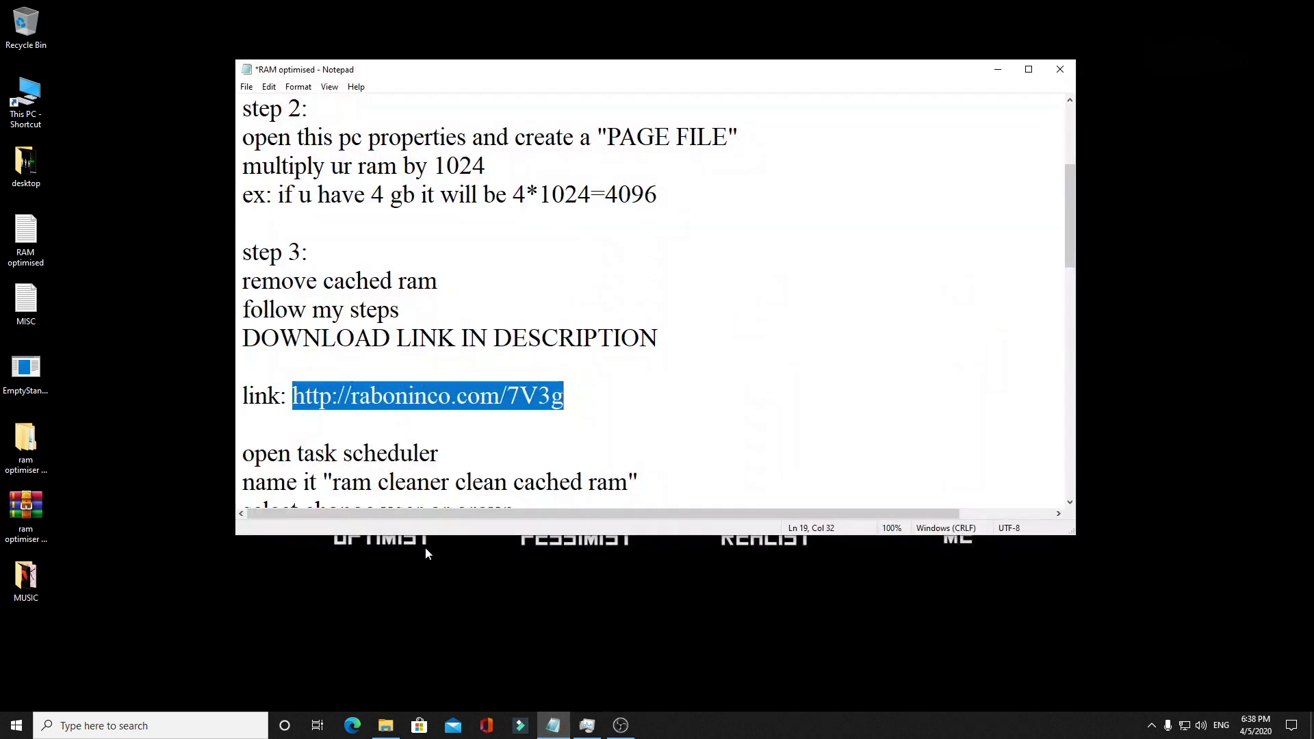
{"action": "scroll", "coordinate": [461, 332], "scroll_direction": "down", "scroll_amount": 3}
{"action": "scroll", "coordinate": [393, 287], "scroll_direction": "down", "scroll_amount": 4}
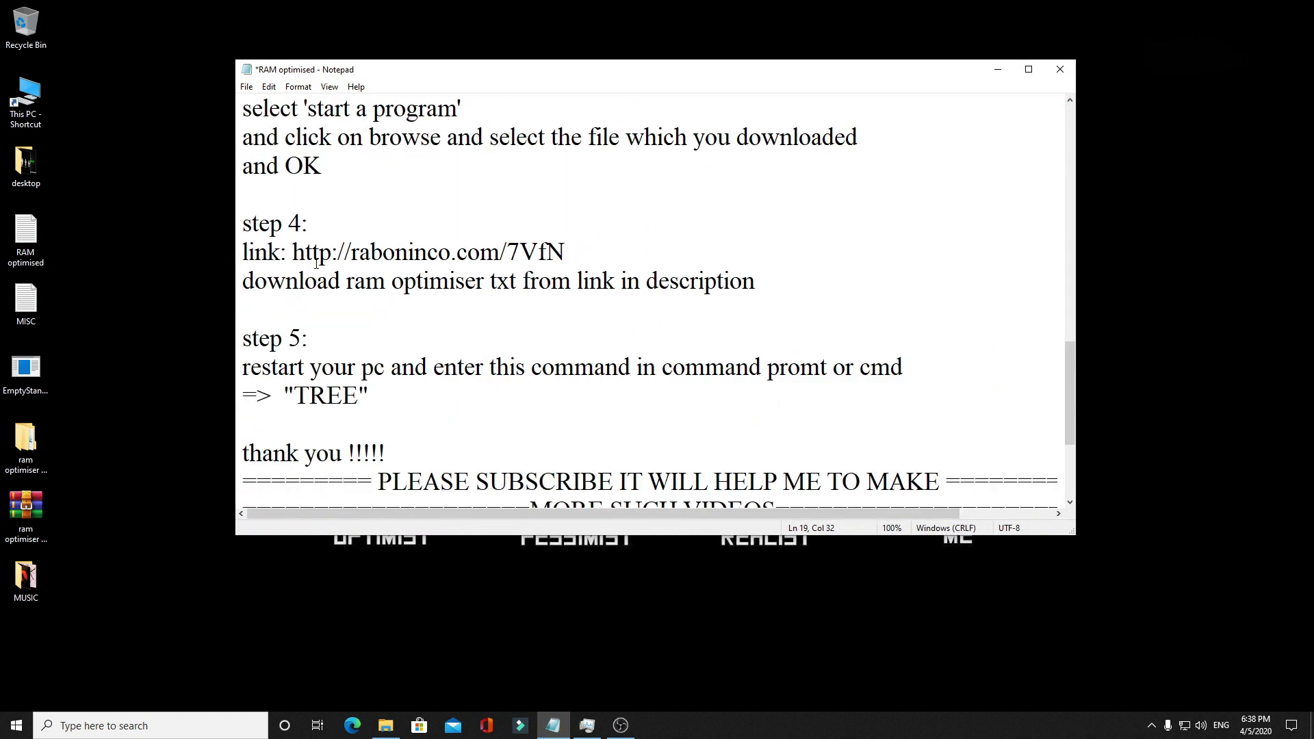
{"action": "left_click_drag", "start_coordinate": [292, 253], "coordinate": [571, 253]}
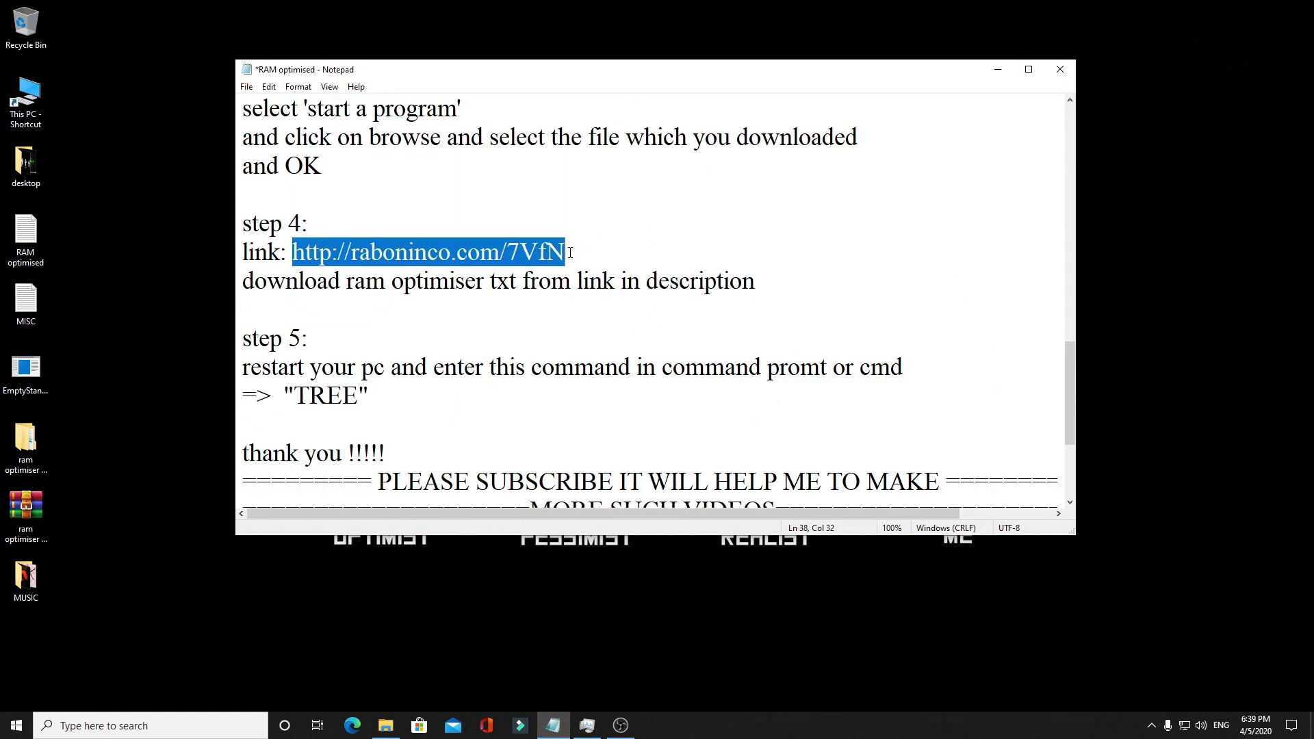
{"action": "right_click", "coordinate": [480, 264]}
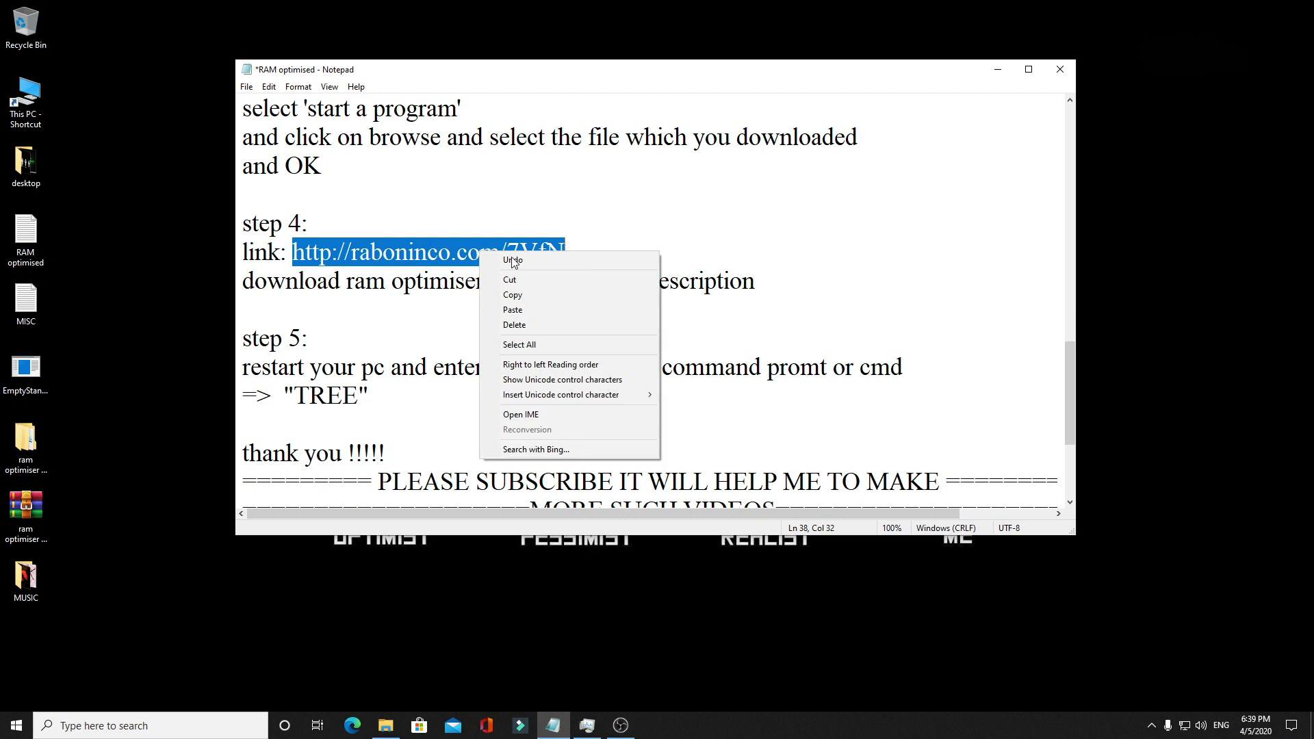
{"action": "left_click", "coordinate": [529, 296]}
{"action": "left_click", "coordinate": [1010, 72]}
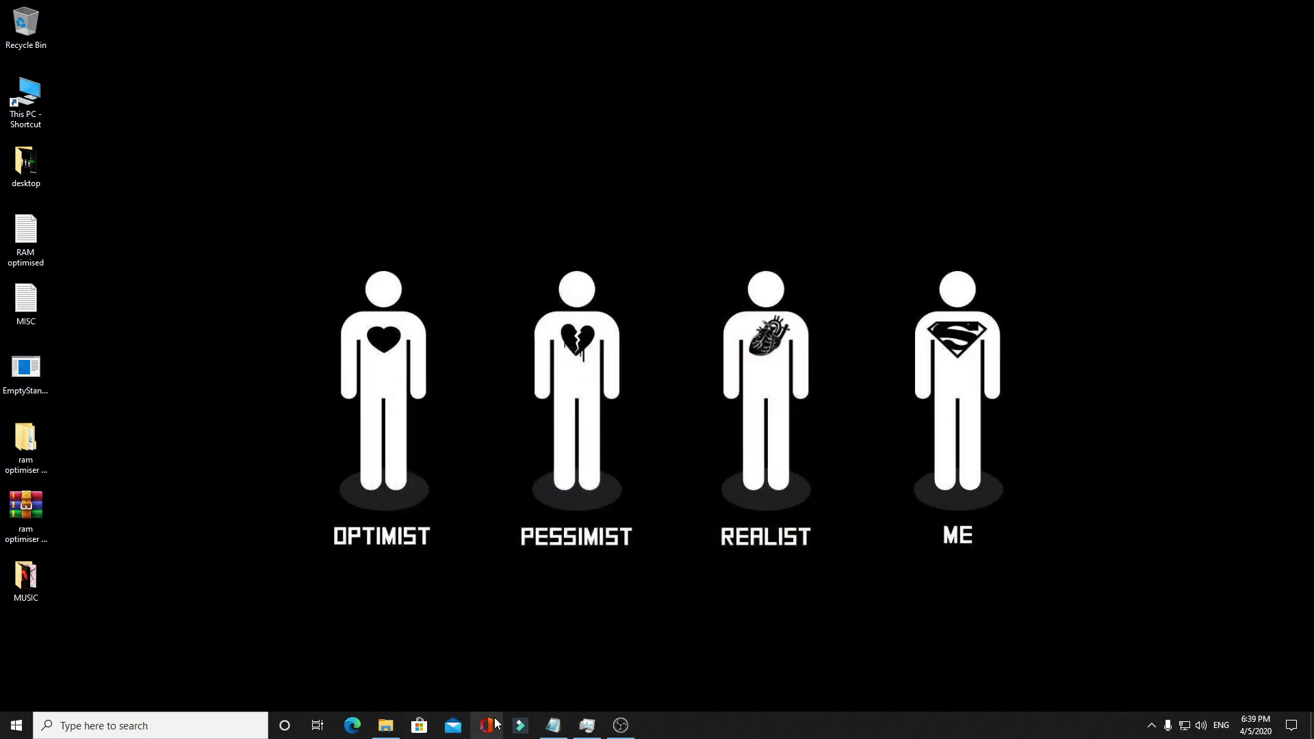
- Paste and load the copied link in Edge, block notifications, and close the CryptoTab tab
{"action": "left_click", "coordinate": [352, 725]}
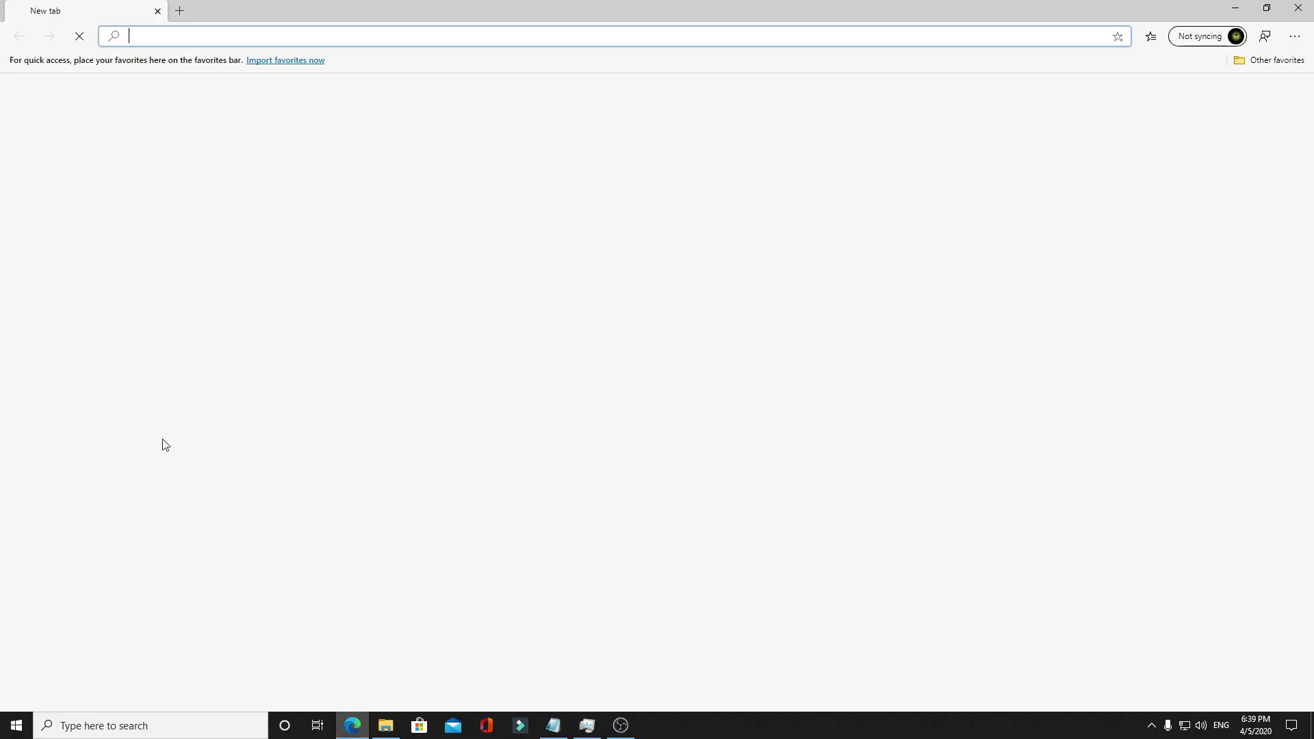
{"action": "right_click", "coordinate": [183, 38]}
{"action": "left_click", "coordinate": [280, 194]}
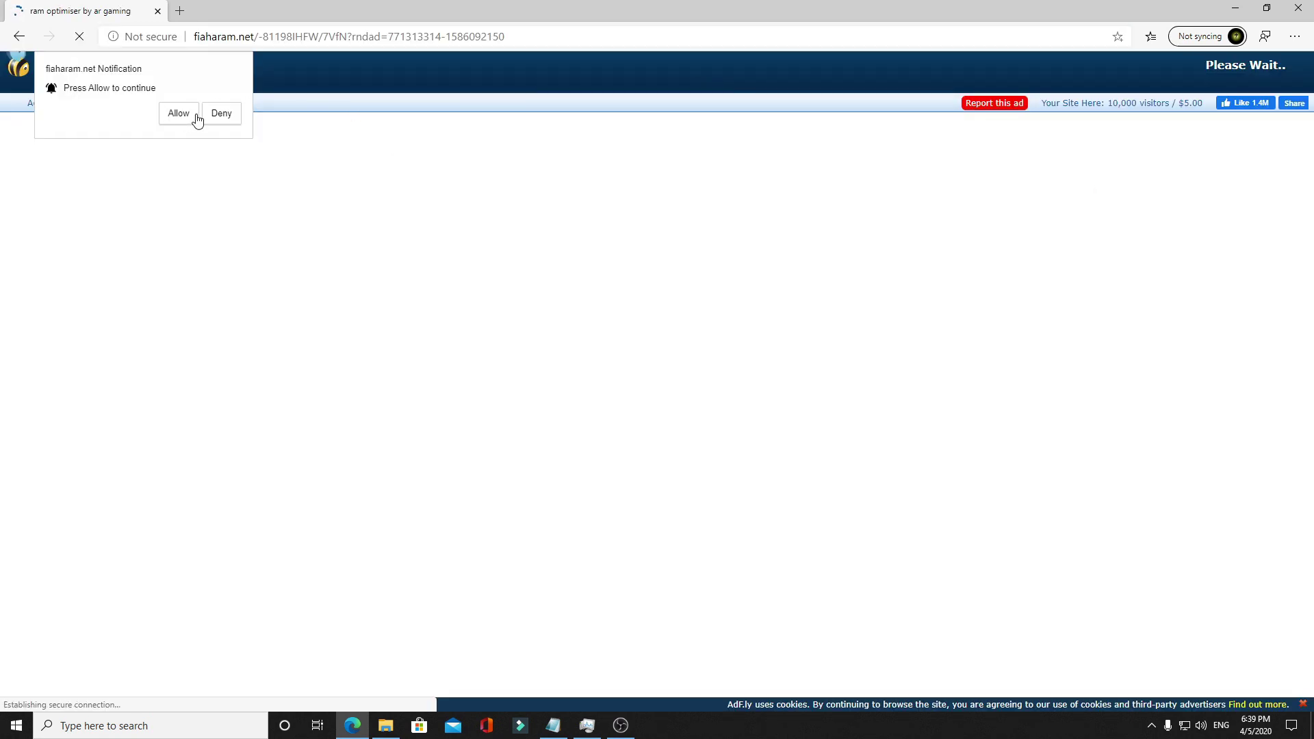
{"action": "left_click", "coordinate": [222, 115]}
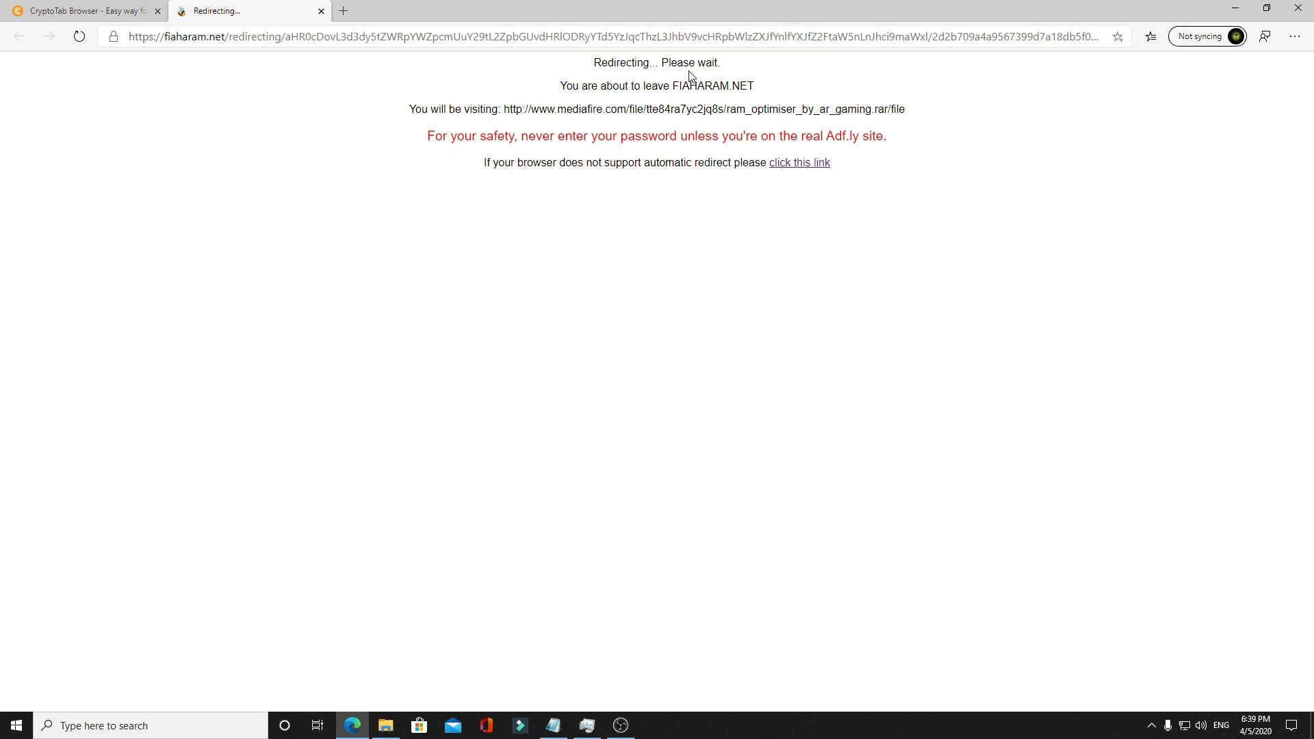
{"action": "left_click", "coordinate": [157, 10]}
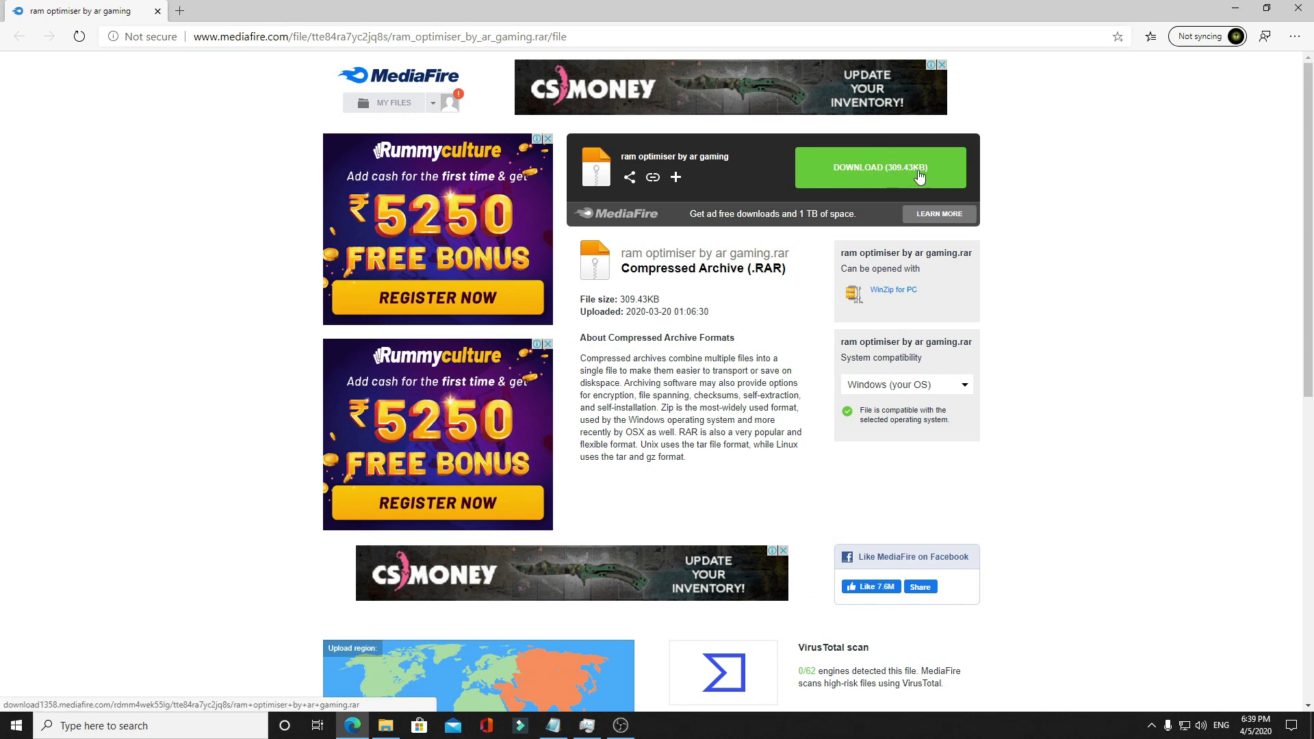
- Refresh the desktop and preview the ram optimiser archive's contents in WinRAR
{"action": "left_click", "coordinate": [1235, 8]}
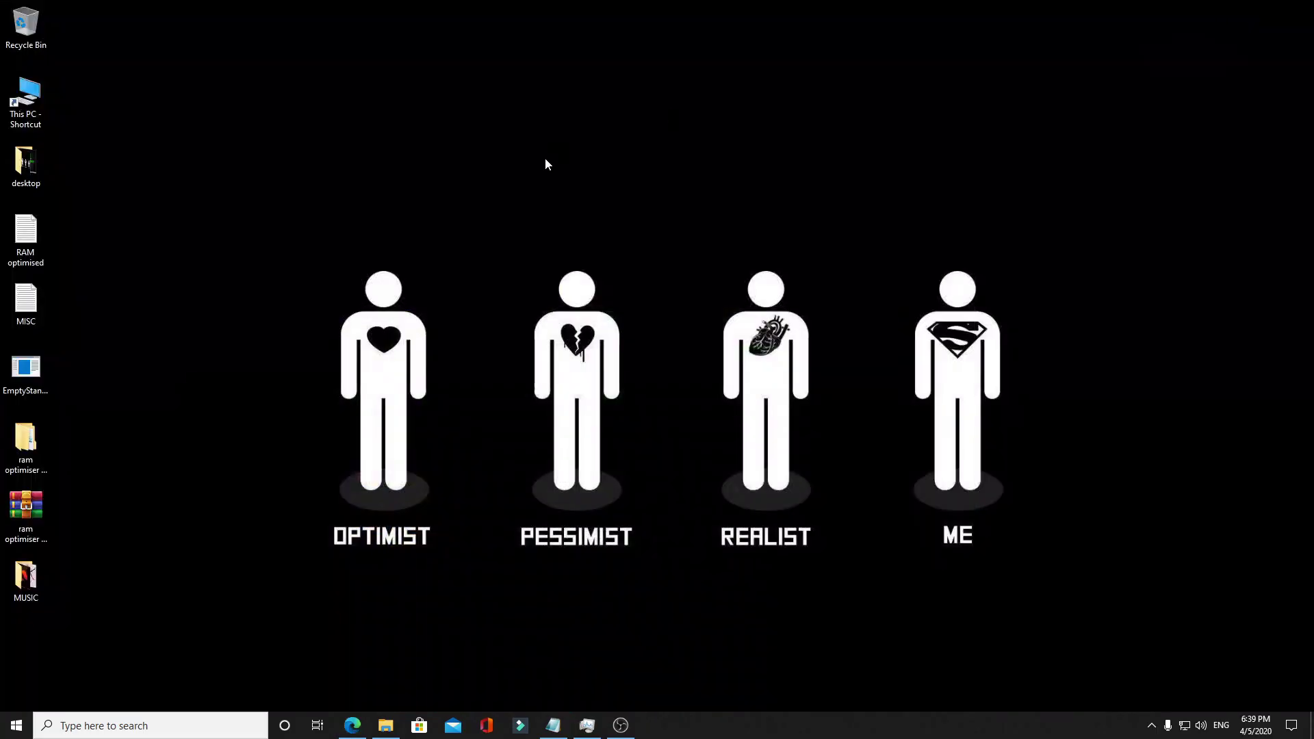
{"action": "right_click", "coordinate": [545, 160]}
{"action": "left_click", "coordinate": [574, 207]}
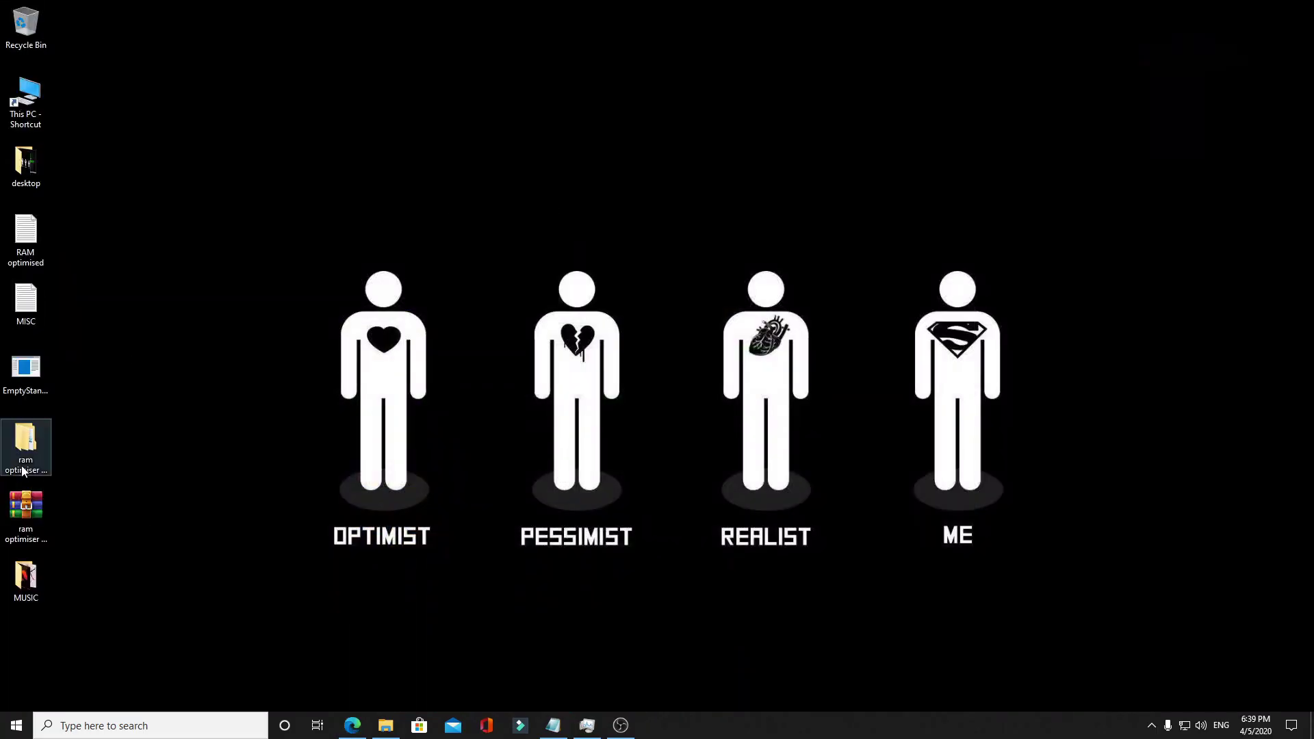
{"action": "double_click", "coordinate": [29, 503]}
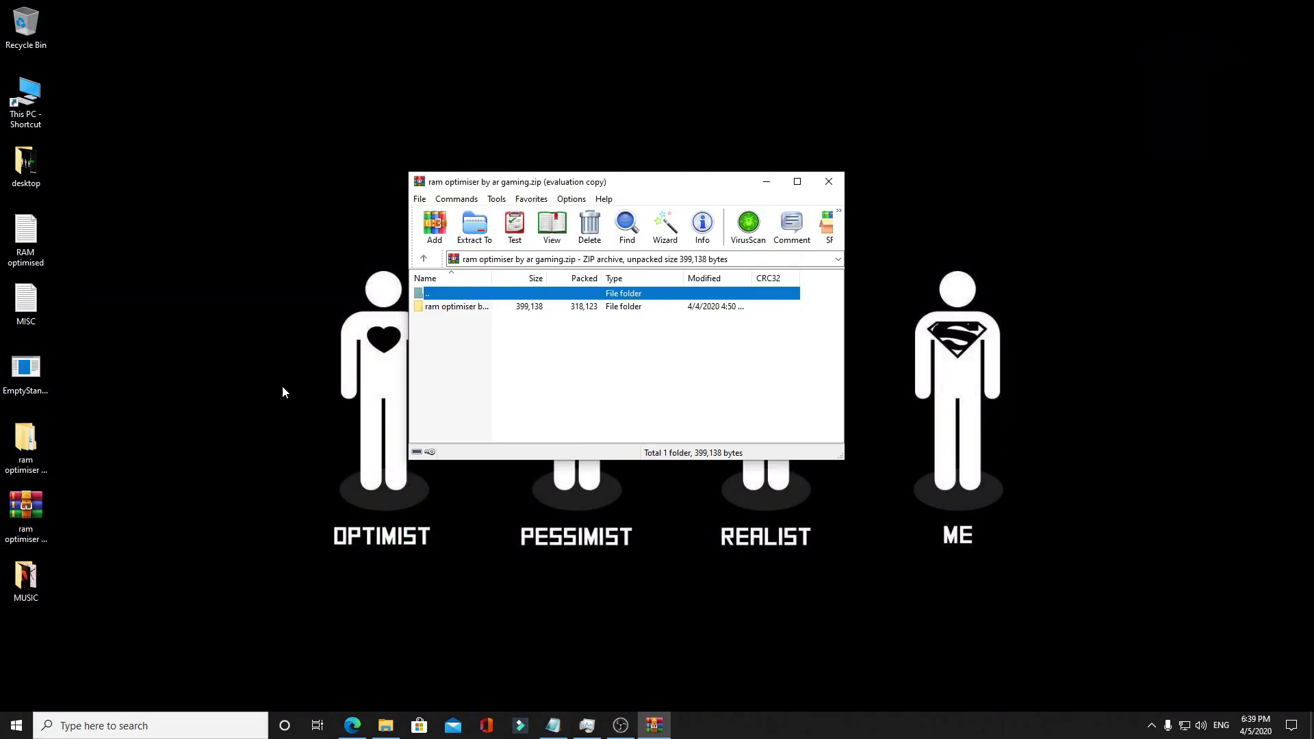
{"action": "double_click", "coordinate": [504, 309]}
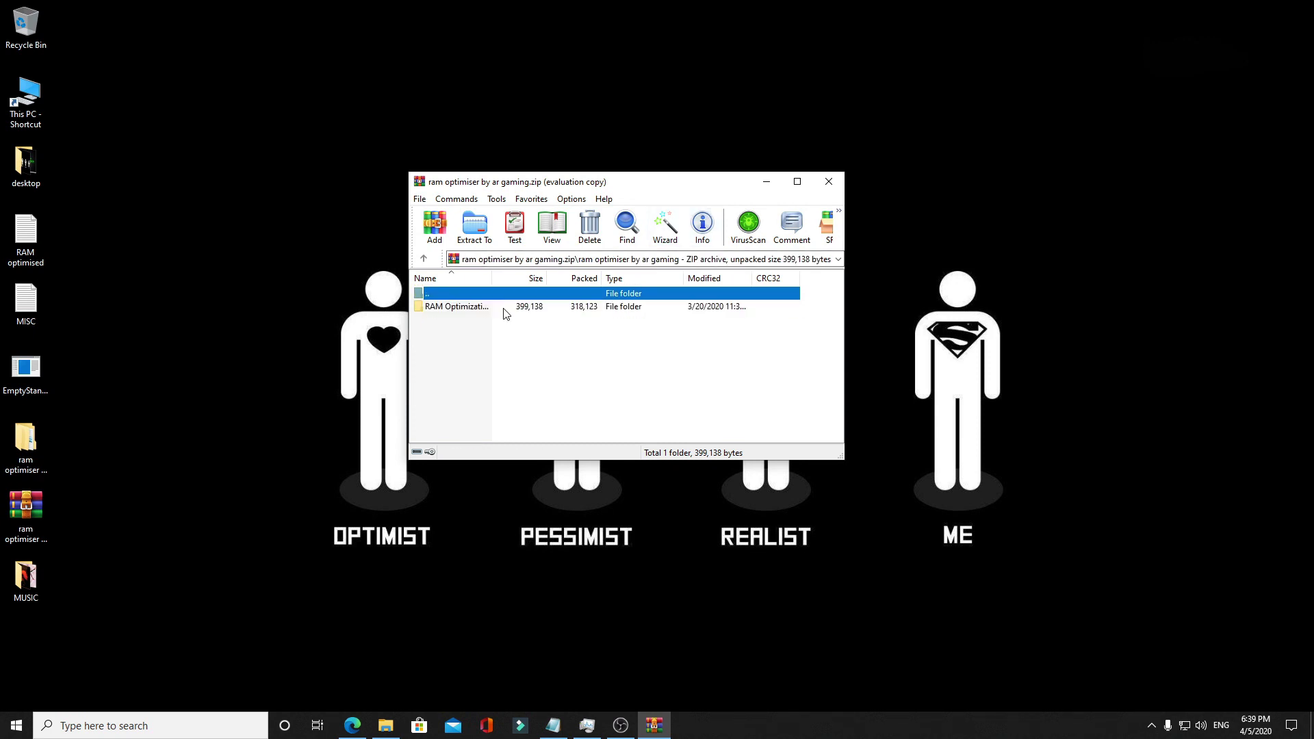
{"action": "left_click", "coordinate": [767, 181]}
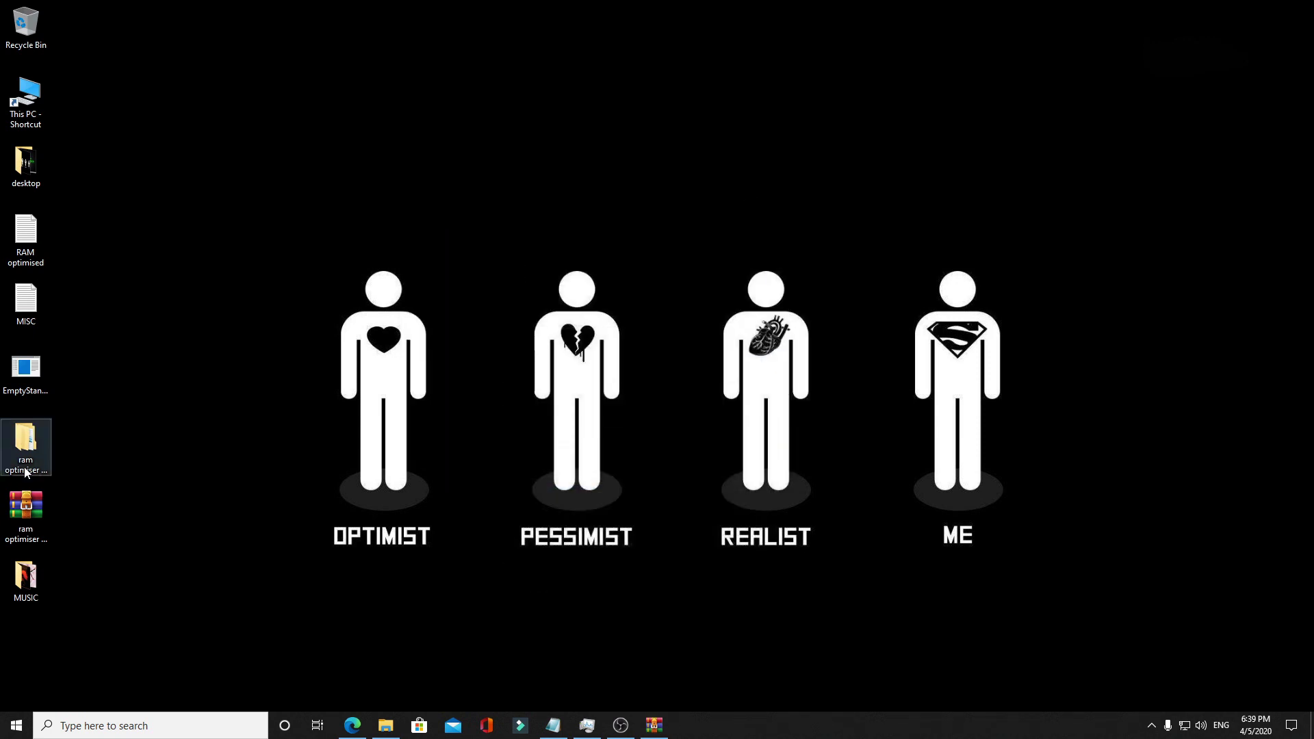
- Extract the archive to 'ram optimiser by ar gaming\' and open that folder
{"action": "right_click", "coordinate": [23, 526]}
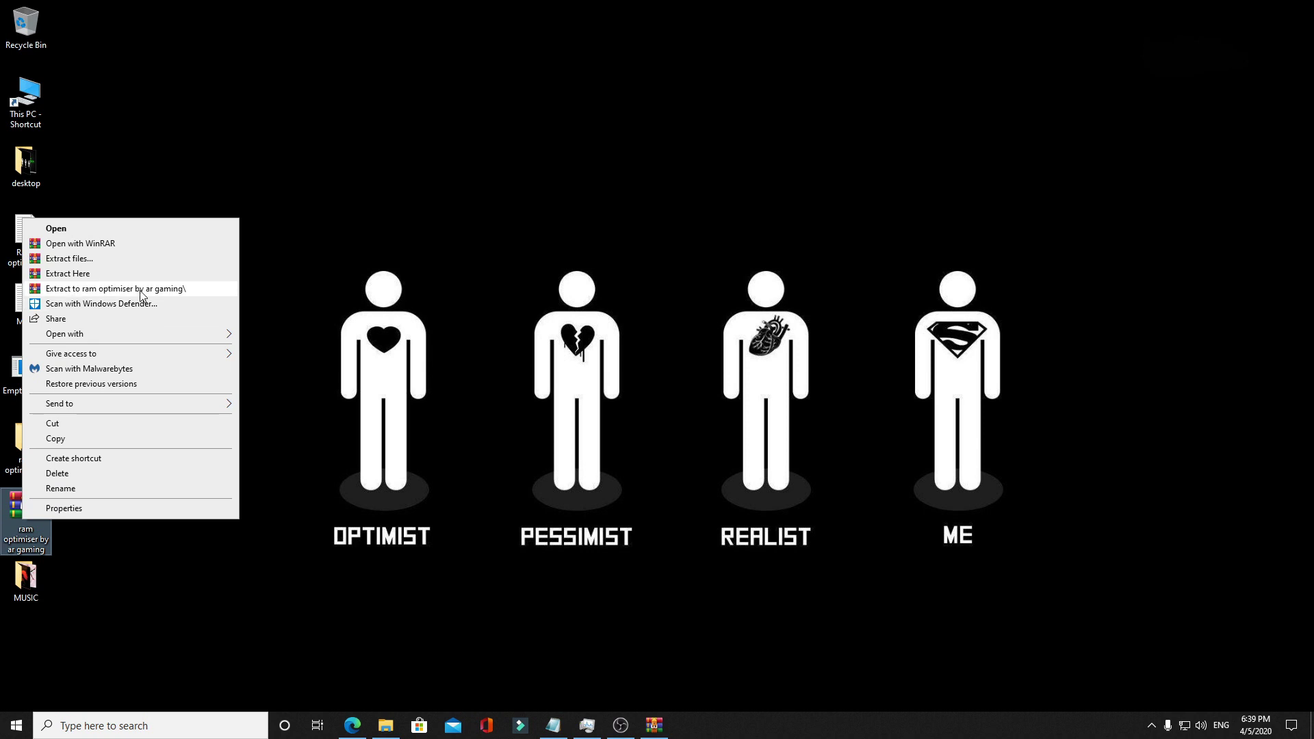
{"action": "left_click", "coordinate": [141, 295]}
{"action": "double_click", "coordinate": [44, 425]}
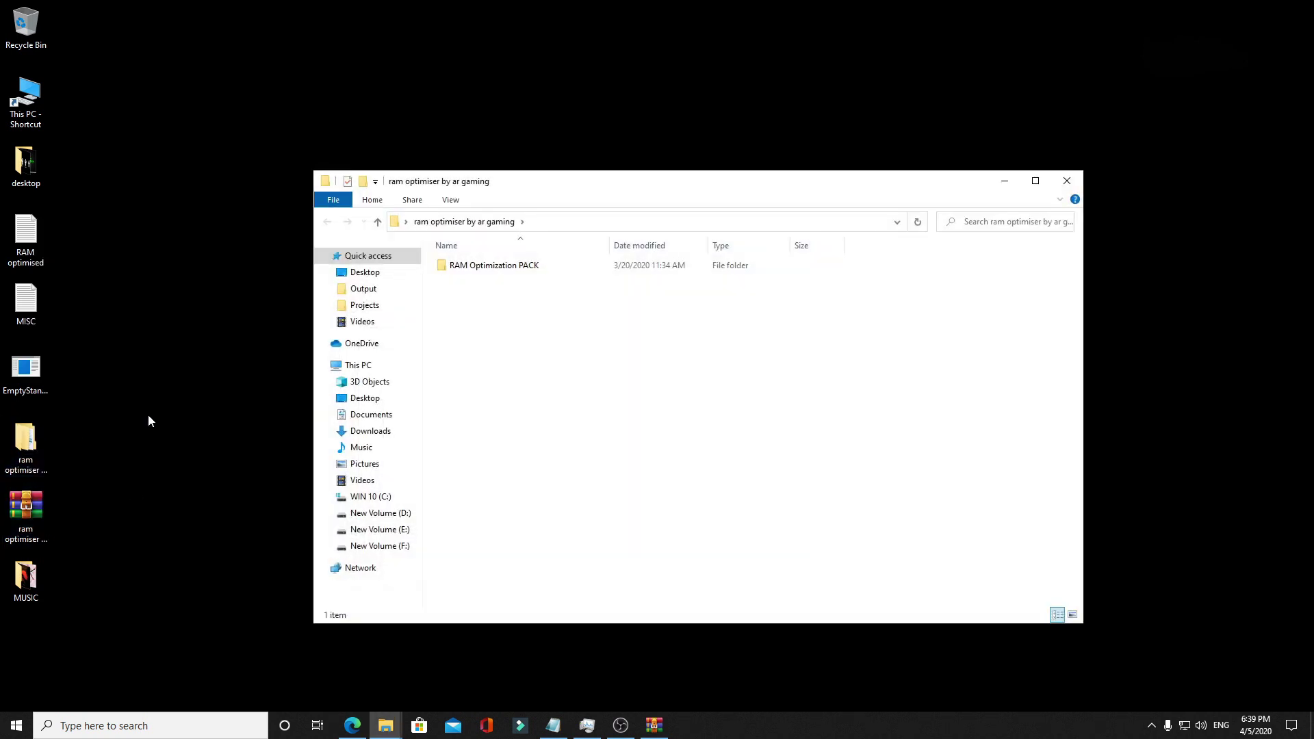
- Run the Mem Reduct setup from RAM Optimization PACK with default options and launch it
{"action": "double_click", "coordinate": [538, 269]}
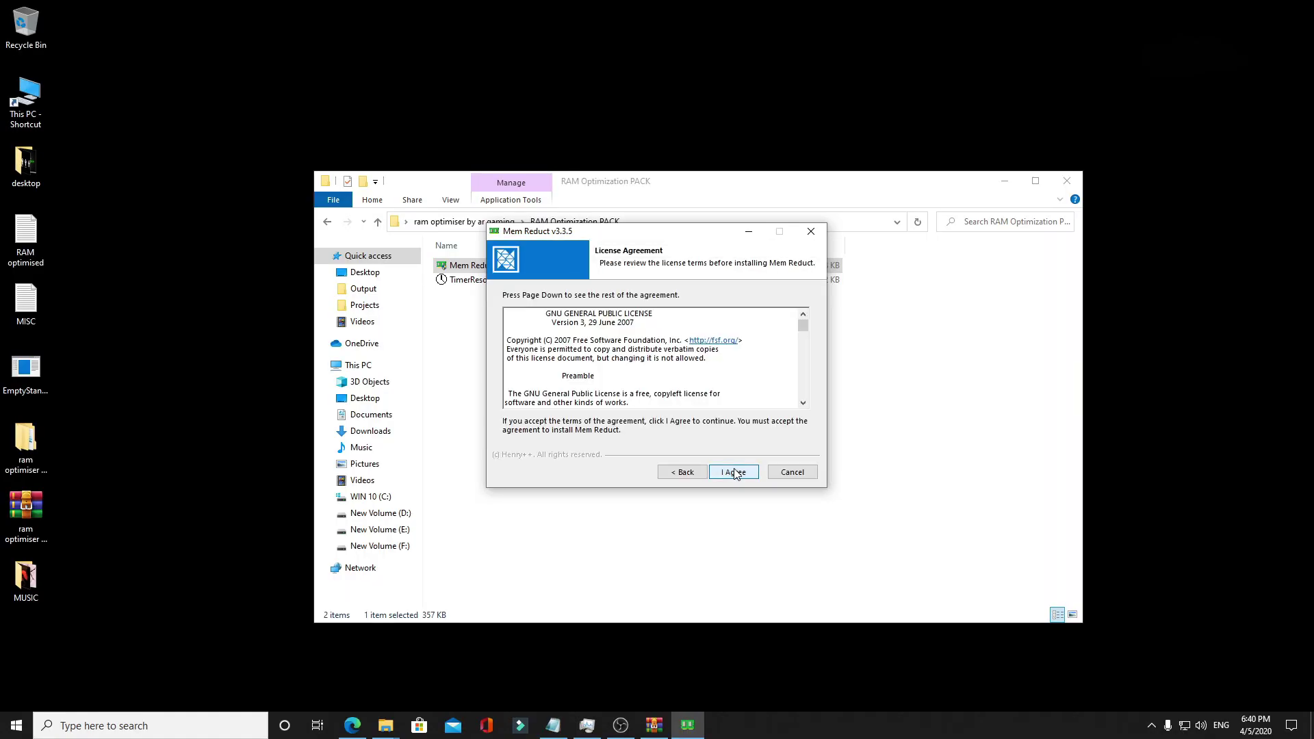
{"action": "left_click", "coordinate": [735, 474]}
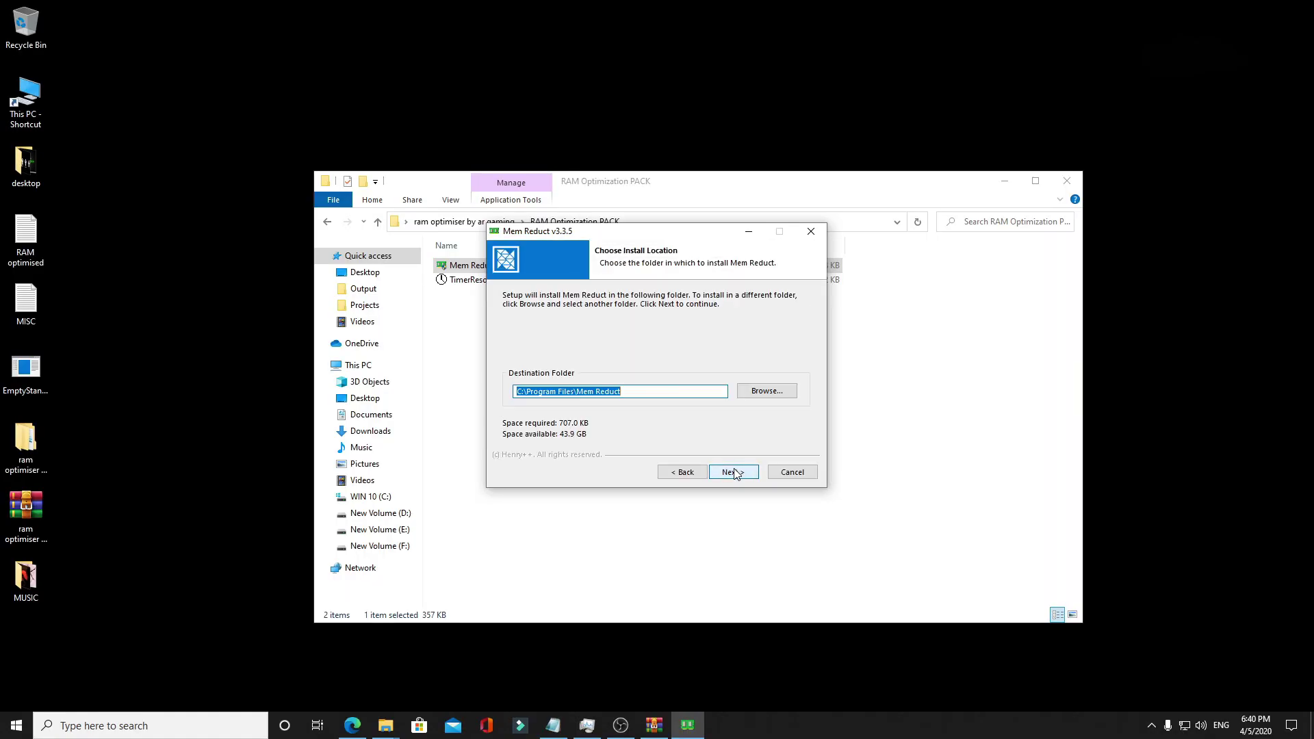
{"action": "left_click", "coordinate": [735, 474]}
{"action": "left_click", "coordinate": [734, 473]}
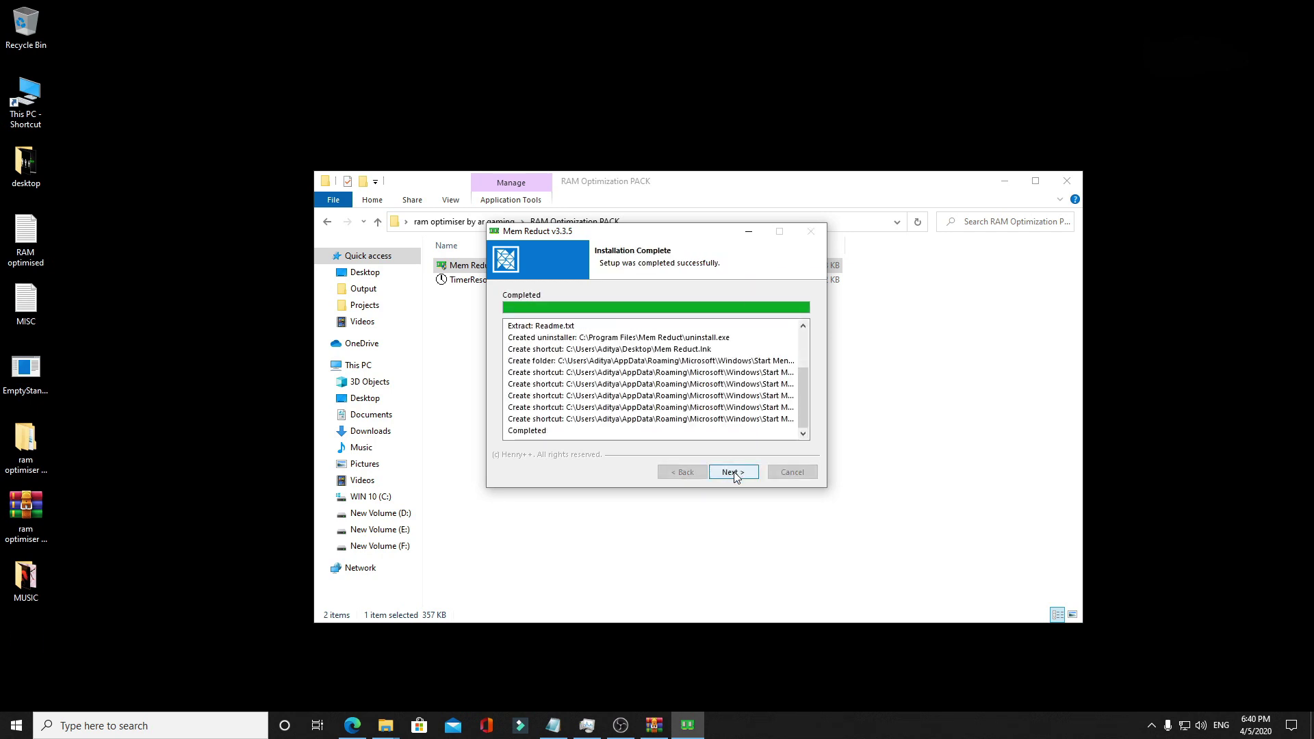
{"action": "left_click", "coordinate": [734, 474]}
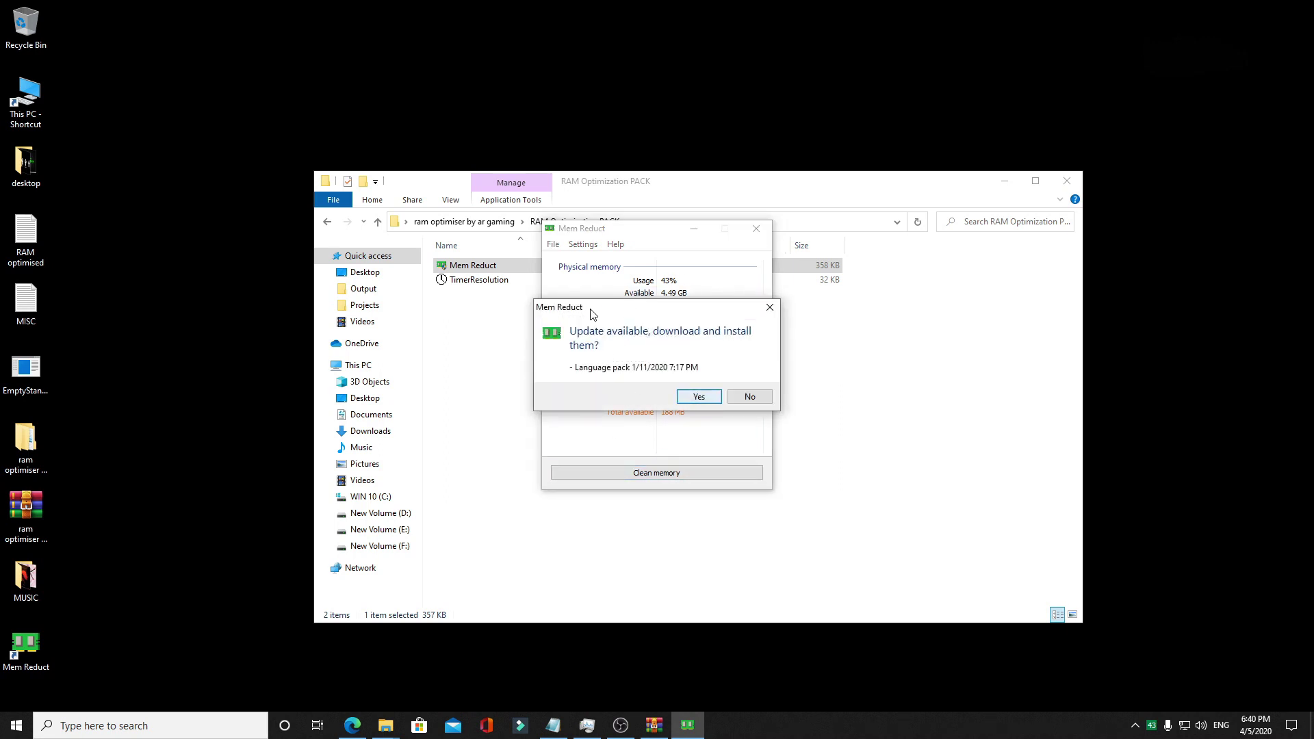
- Install the language pack update, then clean memory, freeing 903 MB down to 21% usage
{"action": "left_click", "coordinate": [697, 399]}
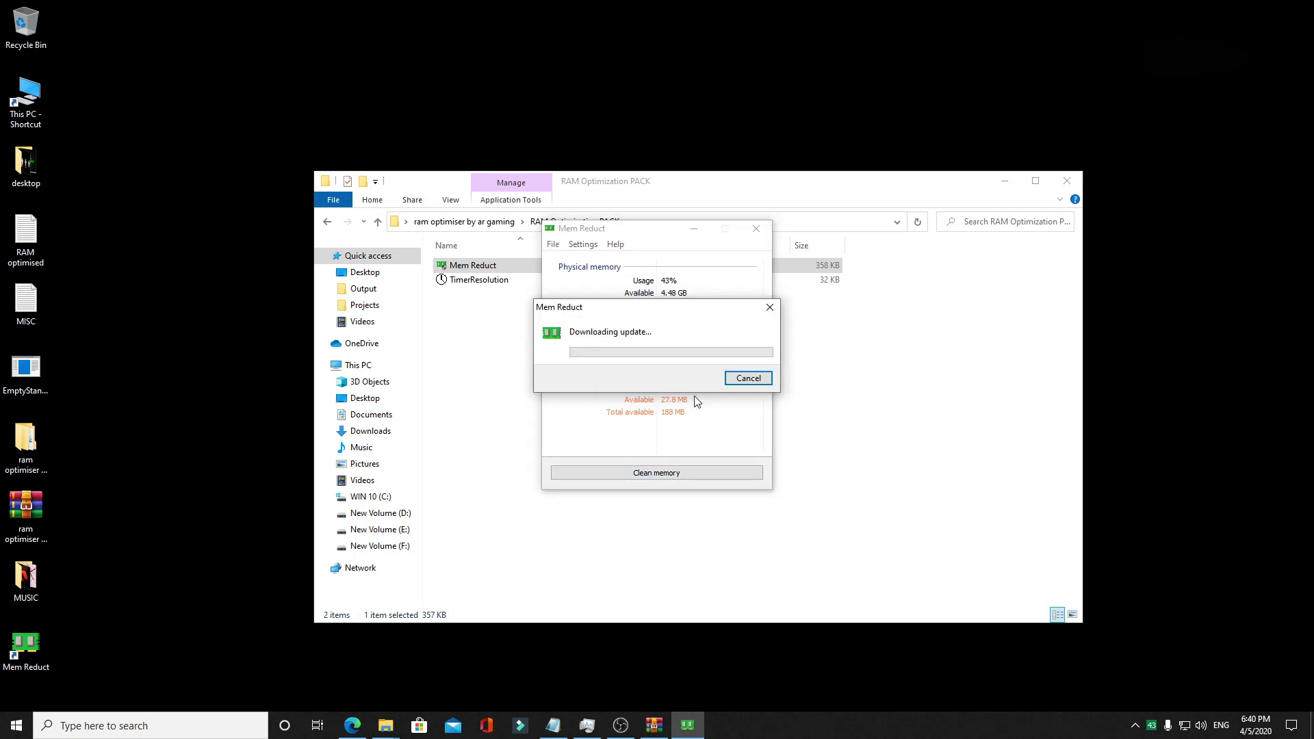
{"action": "left_click", "coordinate": [749, 365]}
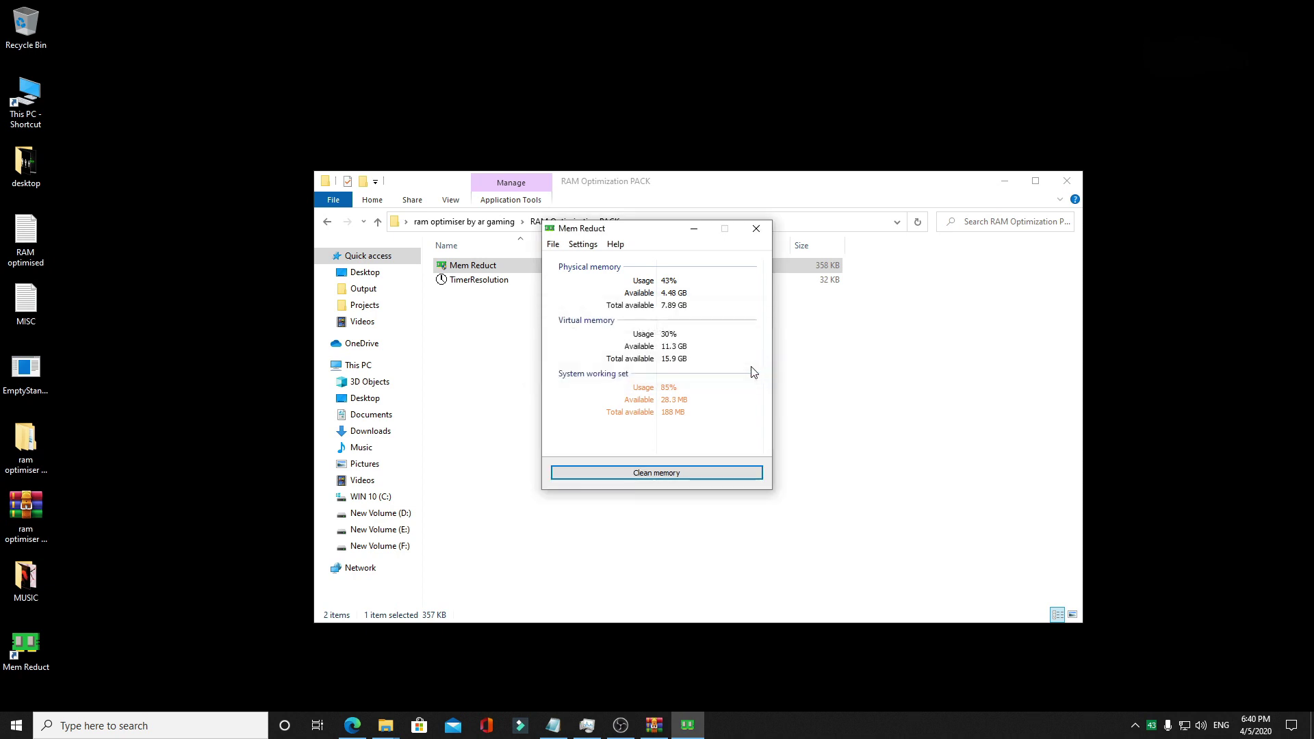
{"action": "left_click", "coordinate": [641, 479]}
{"action": "left_click", "coordinate": [699, 384]}
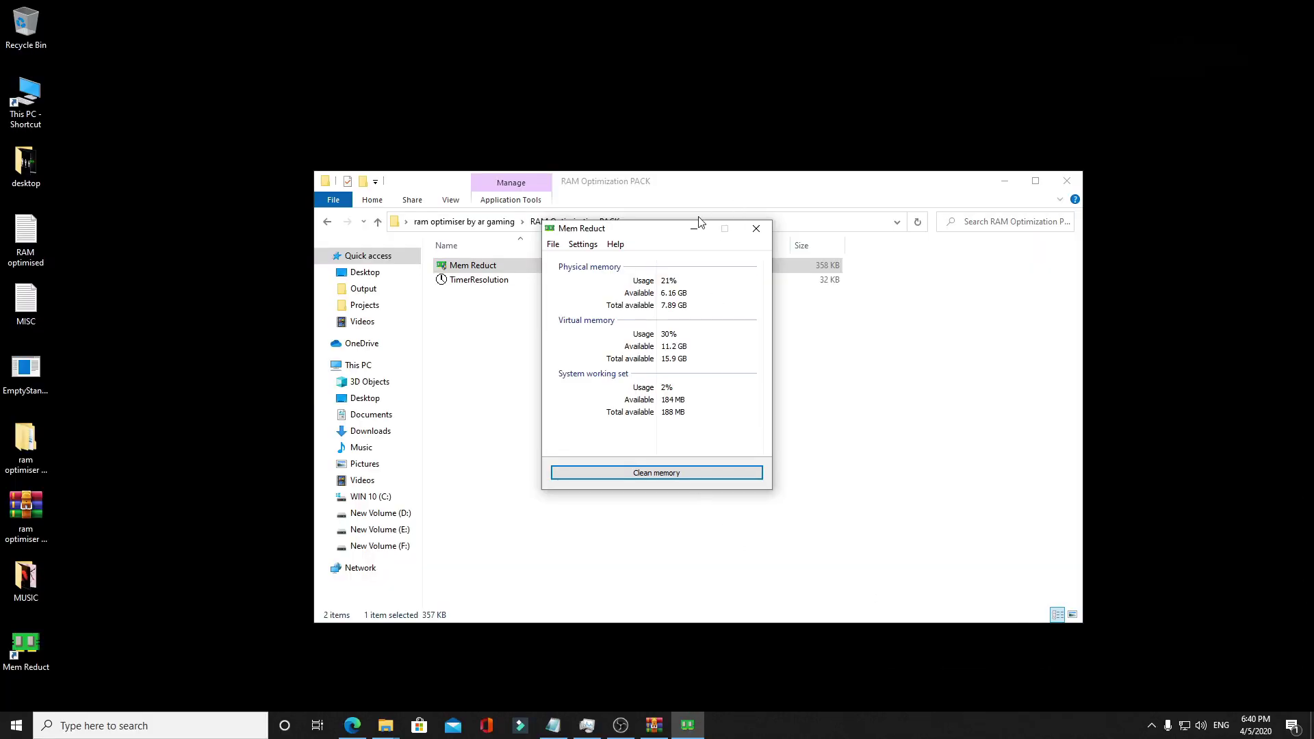
{"action": "left_click", "coordinate": [690, 231]}
{"action": "double_click", "coordinate": [618, 279]}
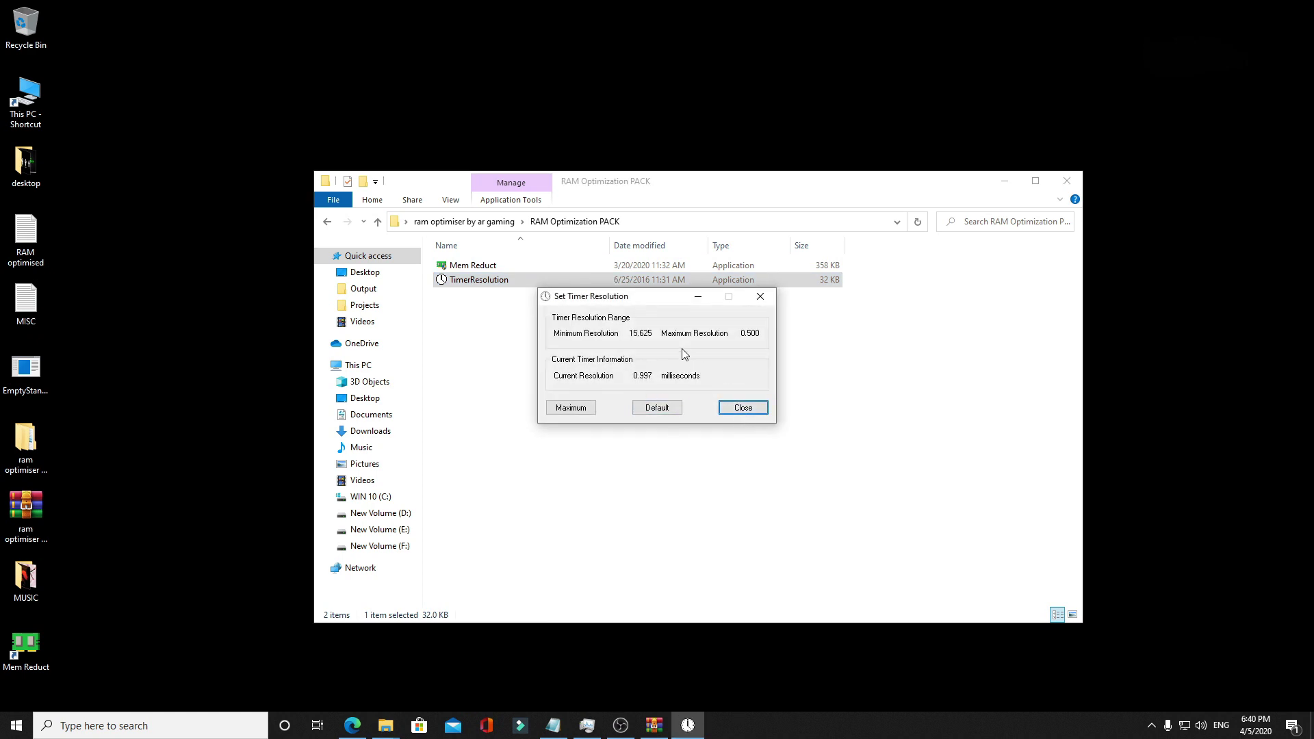
- Set TimerResolution to its maximum 0.496 ms and close the dialog
{"action": "left_click", "coordinate": [566, 408]}
{"action": "left_click", "coordinate": [744, 407]}
{"action": "right_click", "coordinate": [751, 408]}
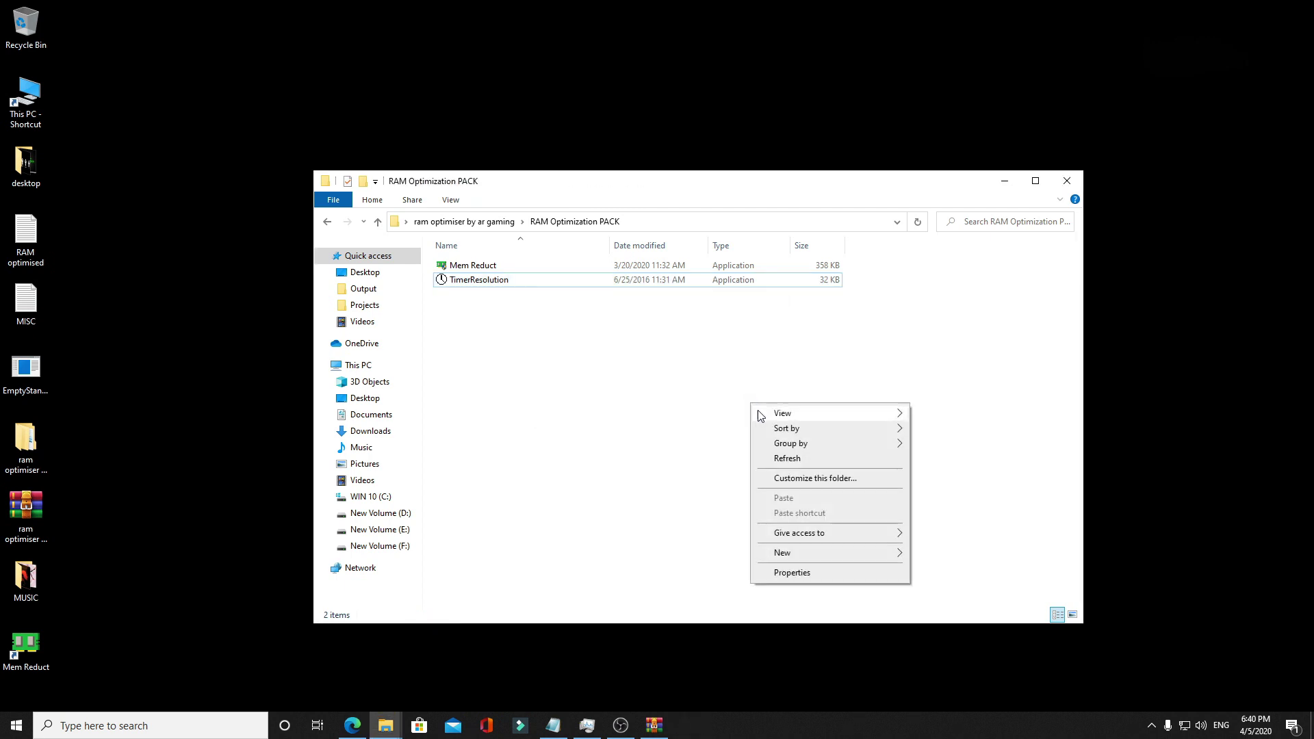
- Refresh the folder view, close the RAM Optimization PACK window, and refresh the desktop
{"action": "left_click", "coordinate": [786, 458]}
{"action": "left_click", "coordinate": [1067, 181]}
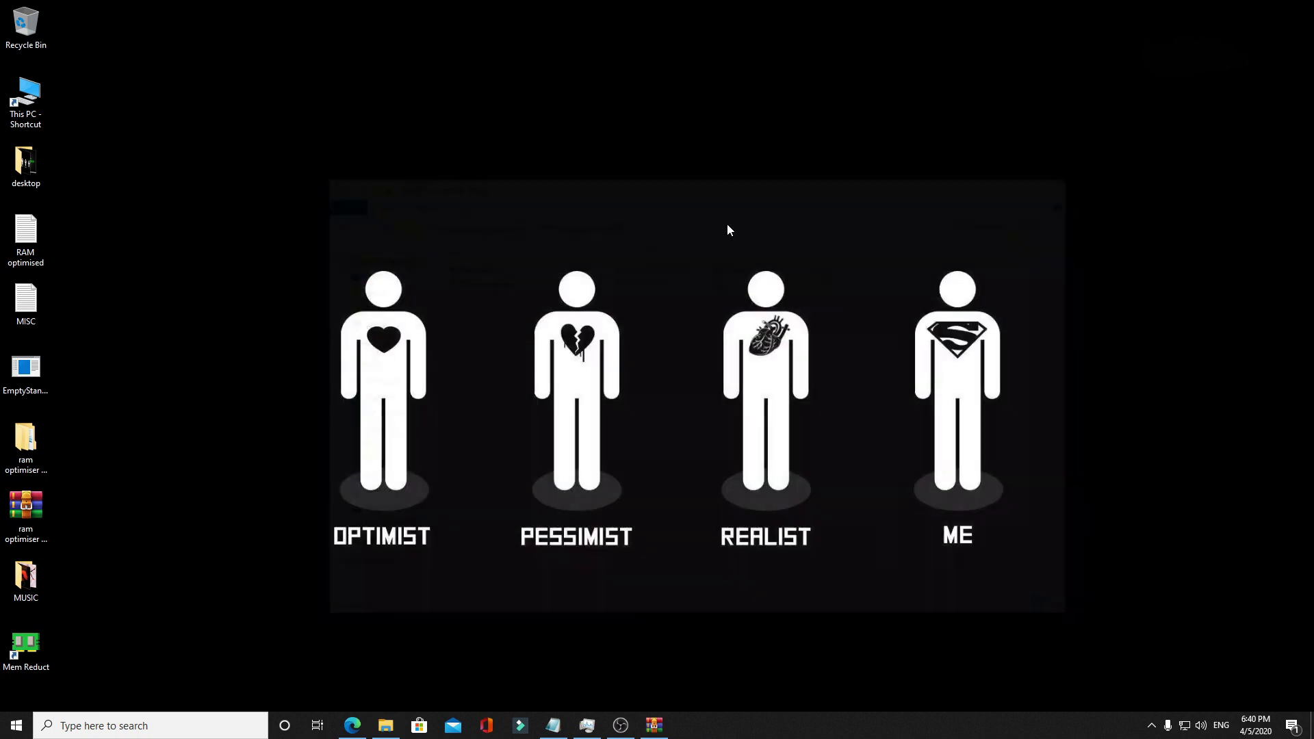
{"action": "right_click", "coordinate": [597, 243]}
{"action": "left_click", "coordinate": [633, 284]}
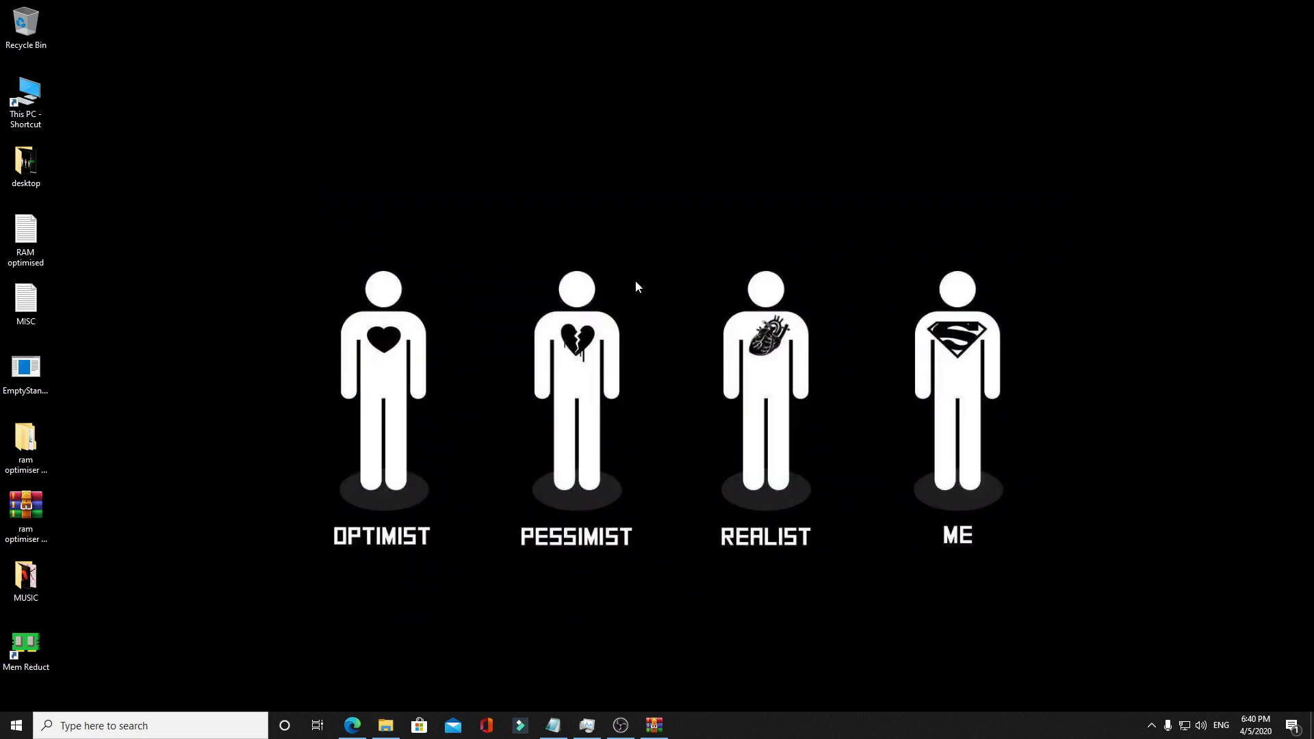